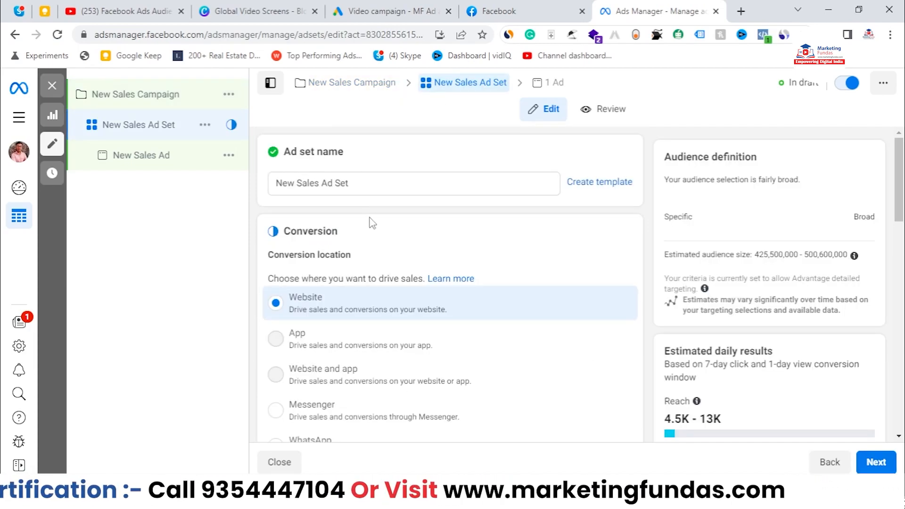
Step: Review the New Sales Ad Set's conversion, dynamic creative, budget and schedule settings down to the Audience section
scroll(463, 202, "down", 5)
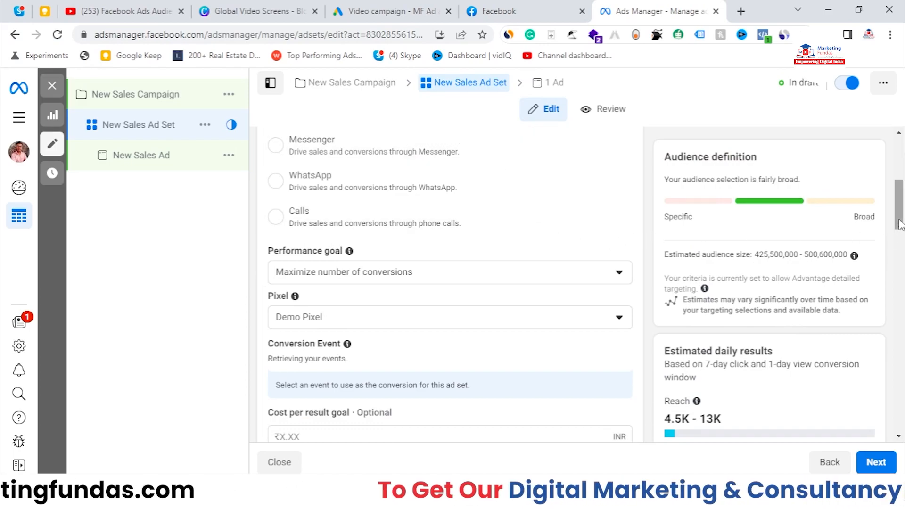
scroll(899, 239, "down", 1)
scroll(900, 239, "down", 2)
left_click_drag(900, 238, 900, 239)
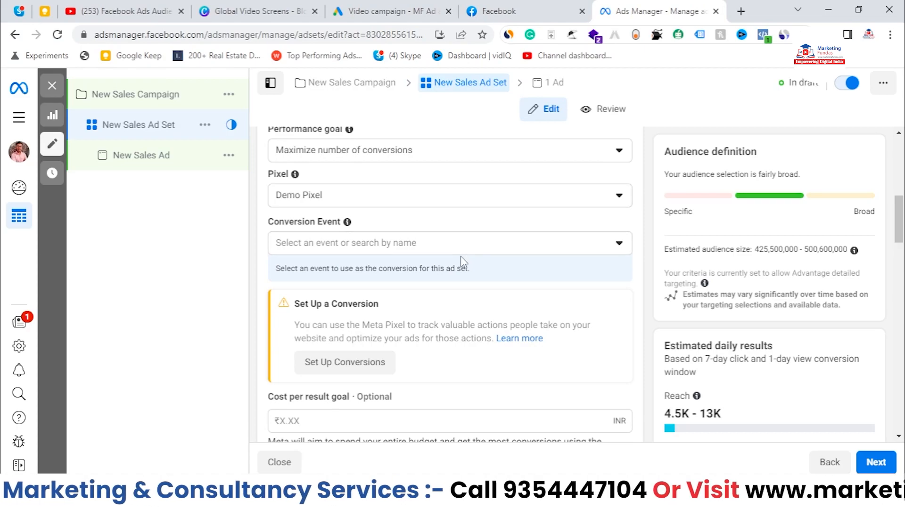
scroll(460, 256, "down", 8)
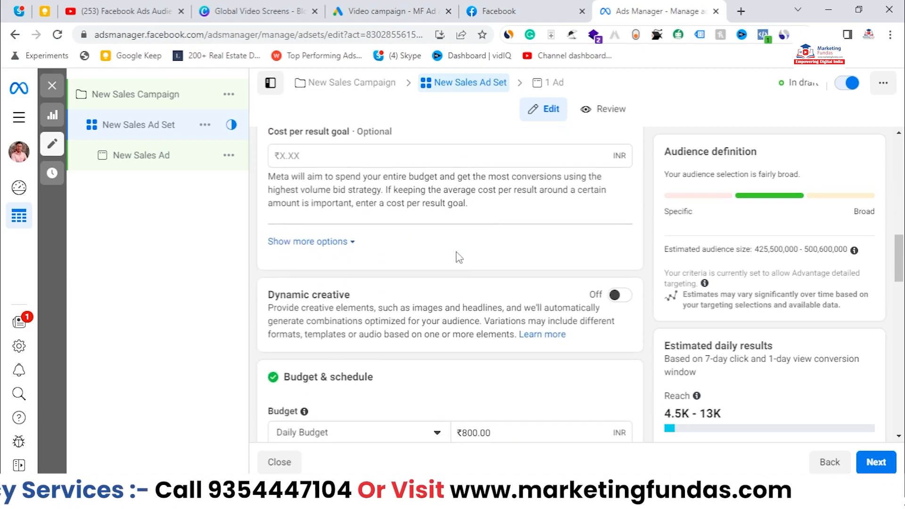
scroll(459, 257, "down", 7)
scroll(459, 257, "up", 3)
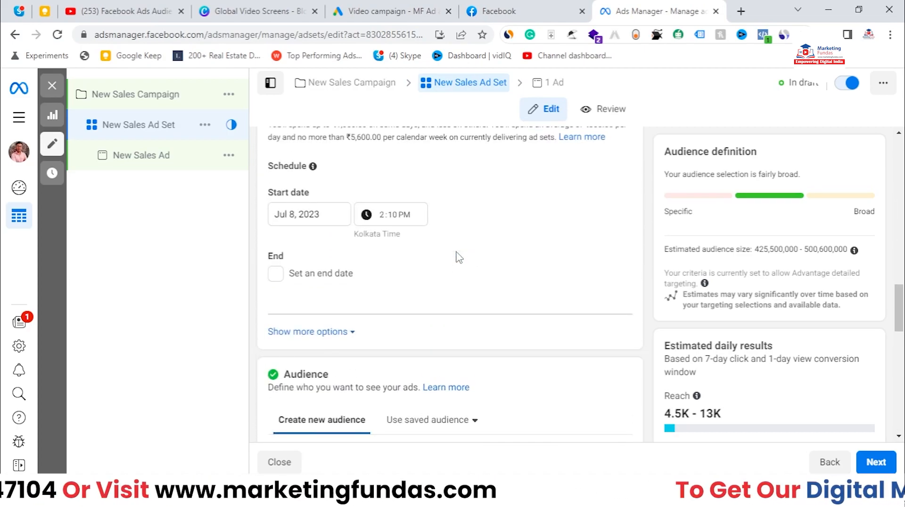
scroll(460, 257, "down", 4)
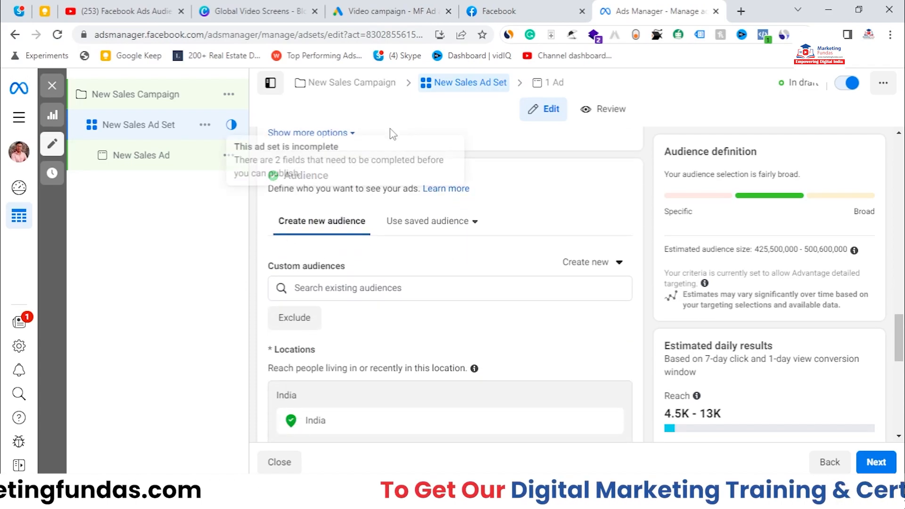
scroll(330, 141, "down", 2)
scroll(330, 141, "up", 2)
left_click_drag(284, 175, 334, 179)
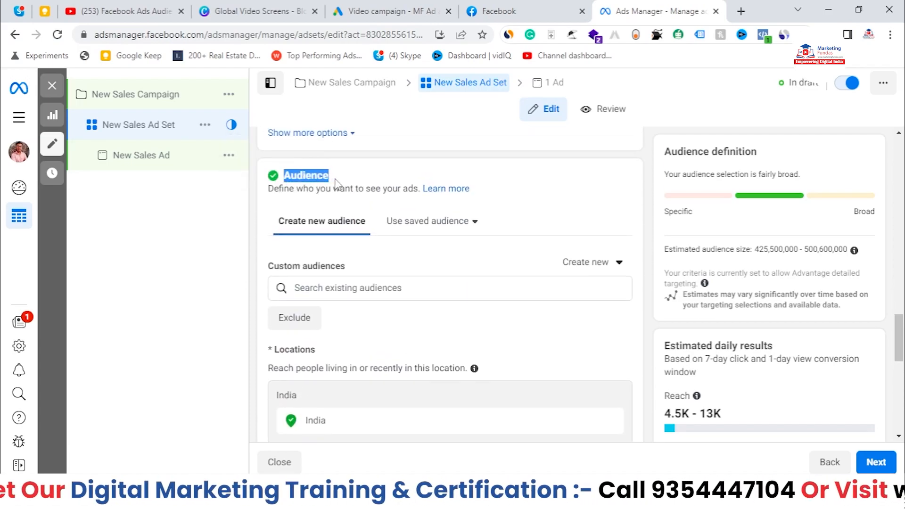
left_click(556, 170)
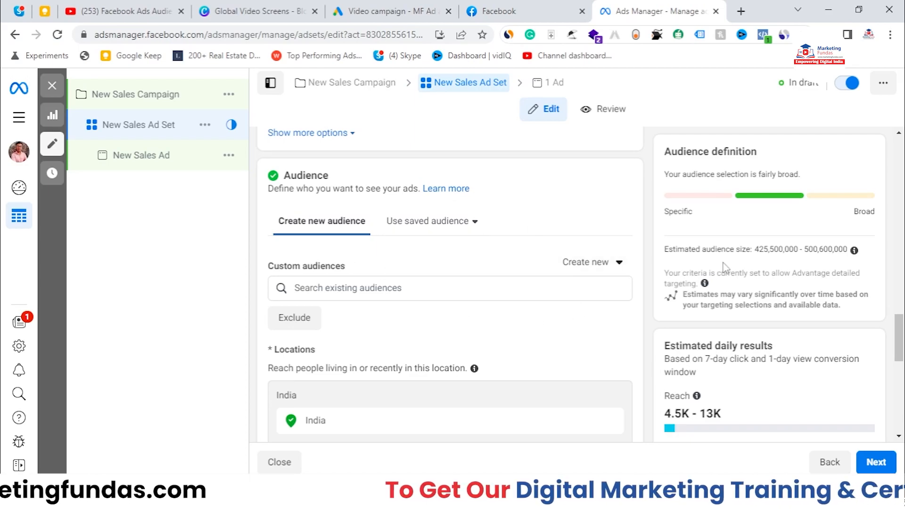
Step: Examine the audience definition gauge and estimated audience size alongside the ad set's Audience section
left_click_drag(759, 250, 880, 261)
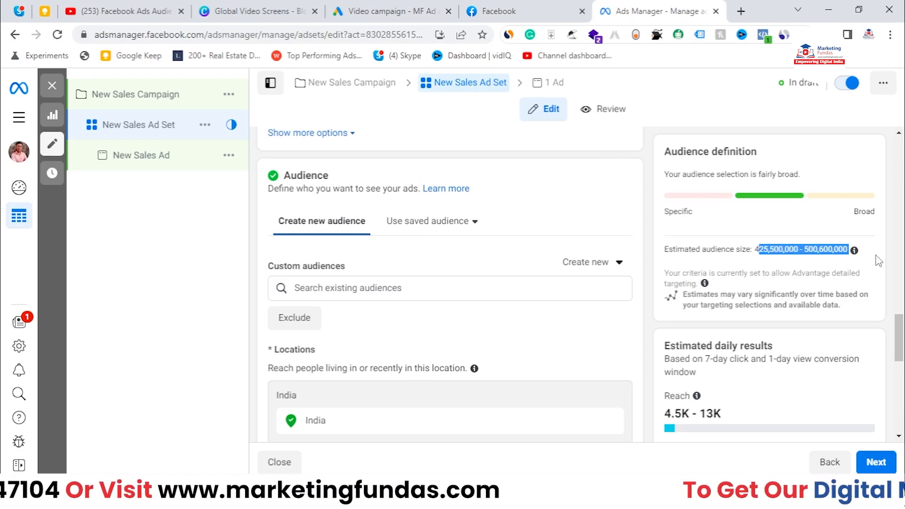
left_click(849, 228)
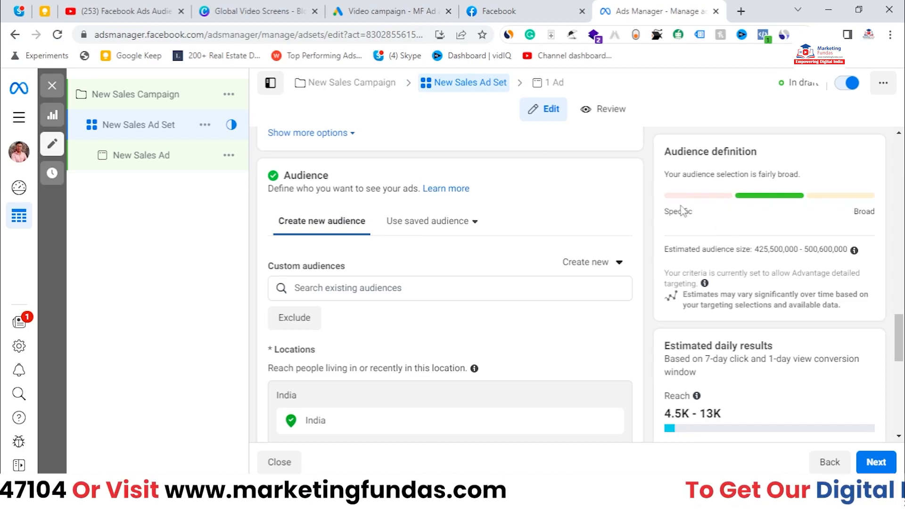
left_click_drag(760, 175, 800, 182)
left_click(833, 204)
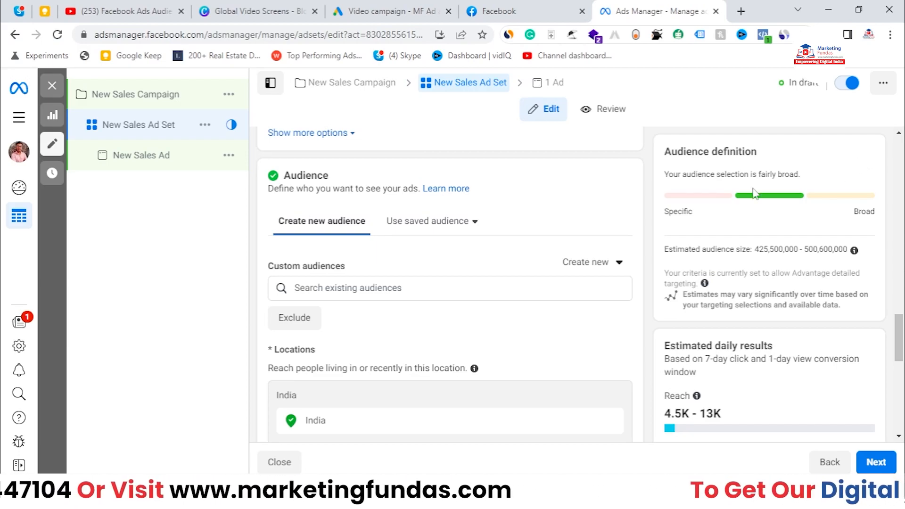
left_click_drag(663, 250, 753, 253)
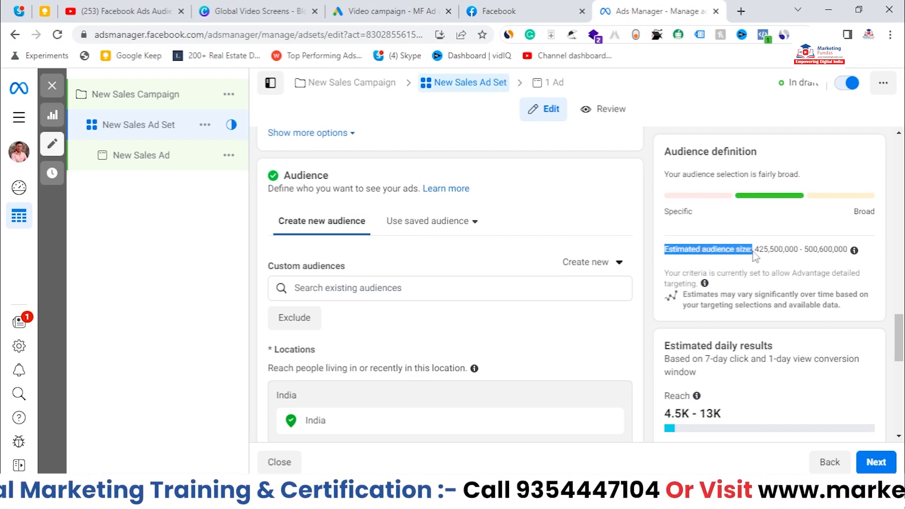
scroll(648, 288, "up", 1)
scroll(646, 287, "down", 1)
left_click_drag(269, 189, 278, 181)
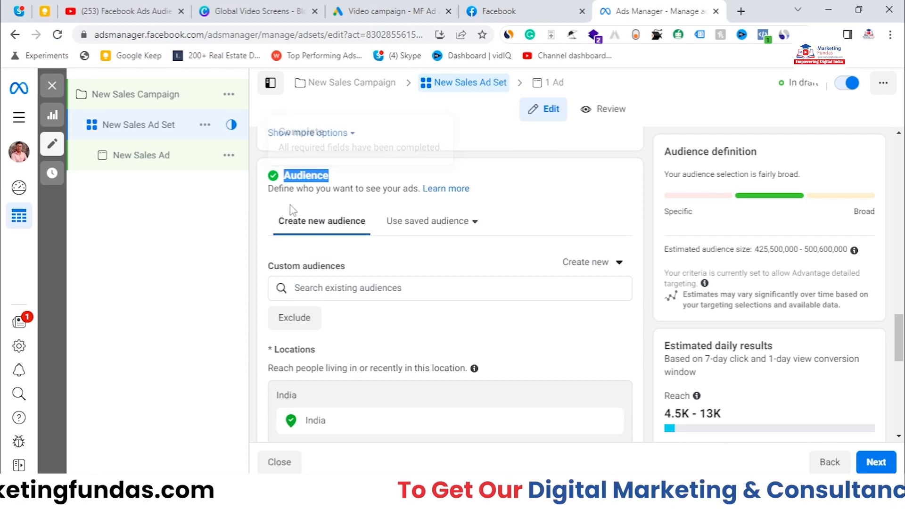
left_click(594, 200)
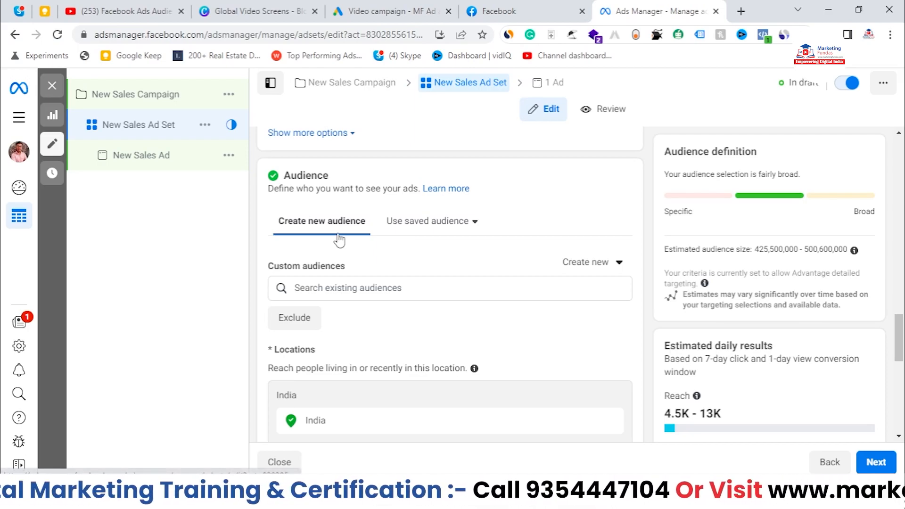
Step: Check which saved audiences are available for the ad set
left_click(421, 232)
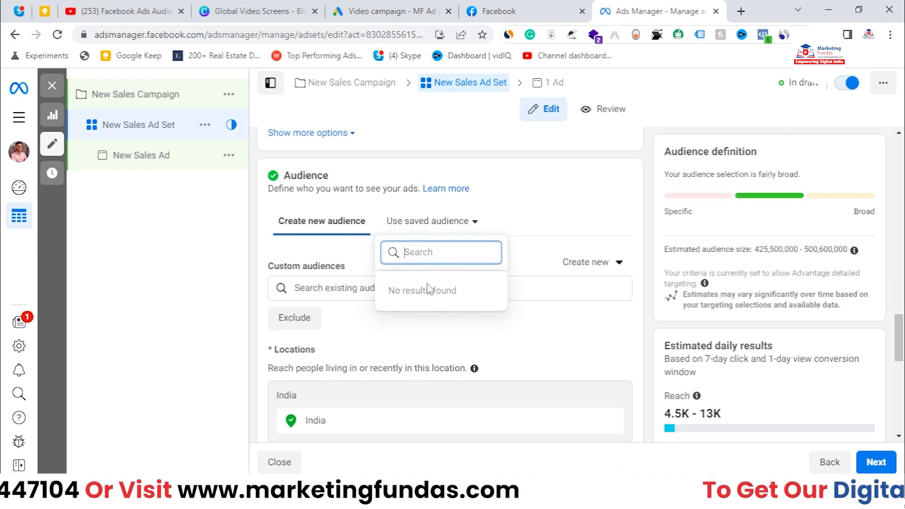
left_click(542, 241)
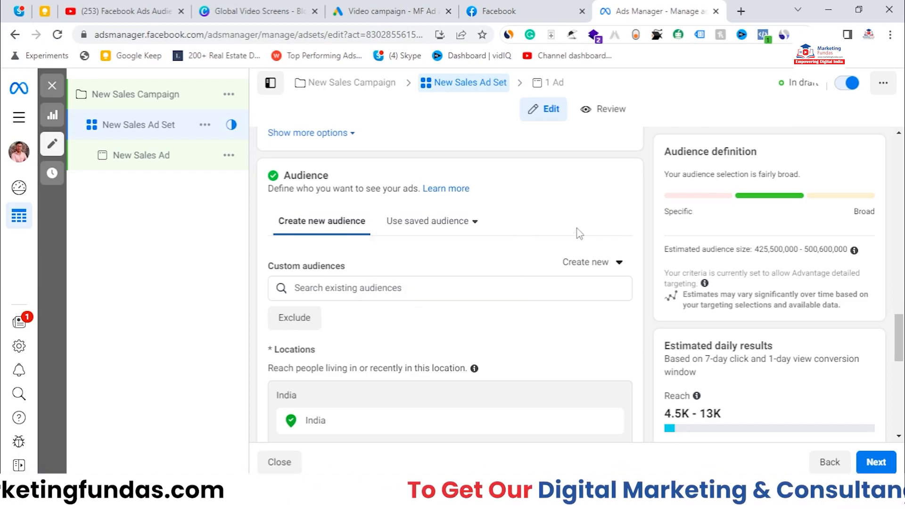
left_click_drag(904, 324, 904, 323)
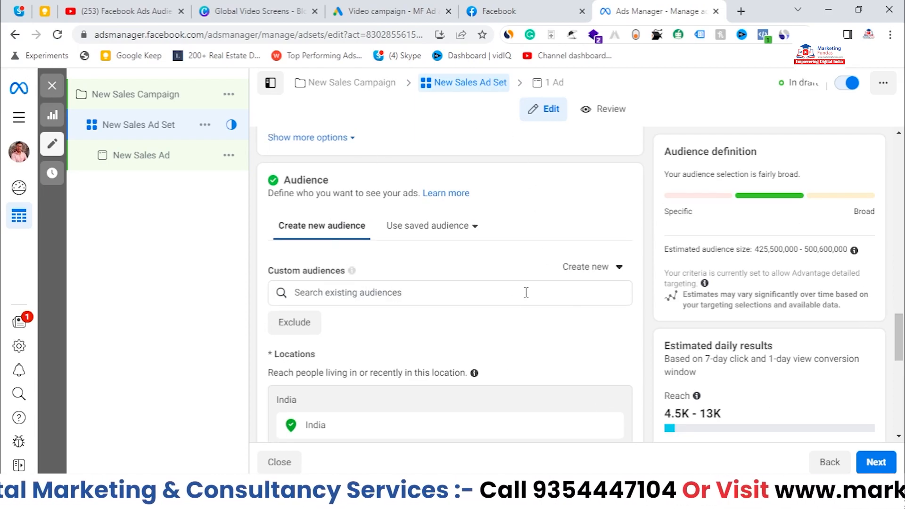
left_click(455, 239)
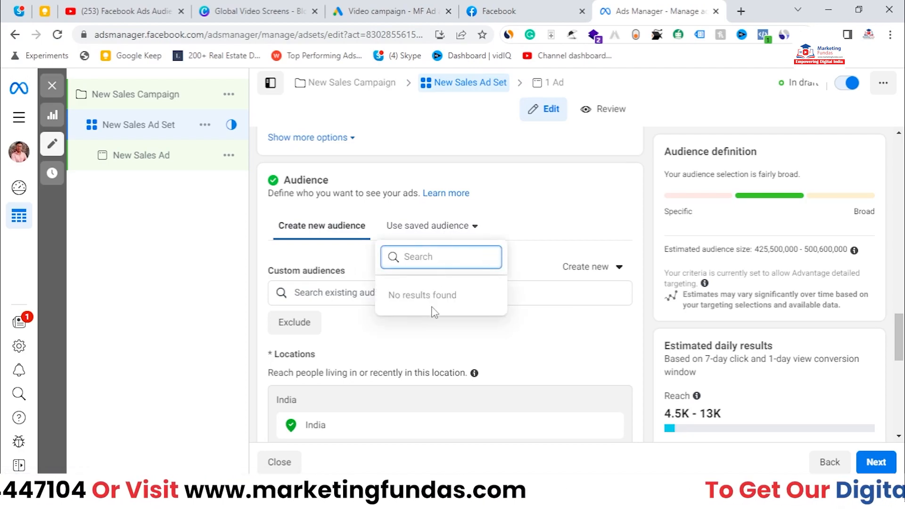
left_click(536, 222)
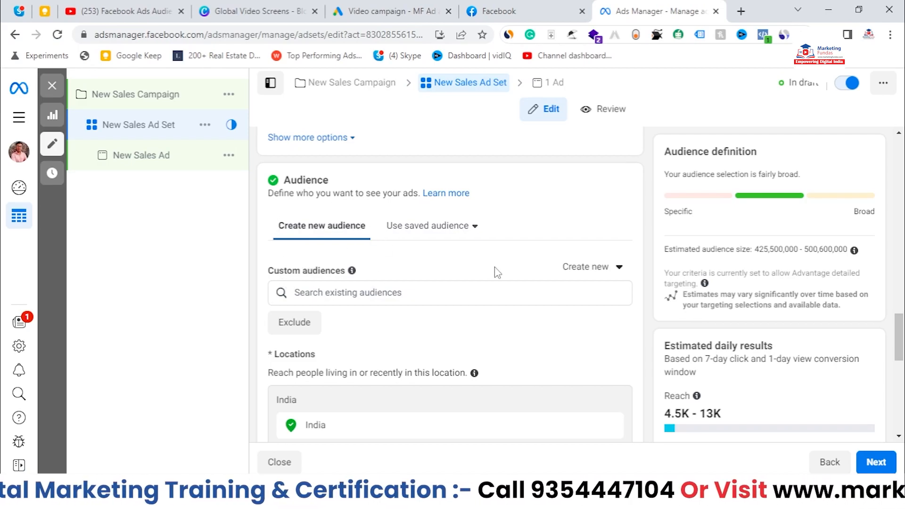
Step: Inspect the full list of existing custom audiences and the audience types offered for creating a new one
scroll(494, 267, "down", 2)
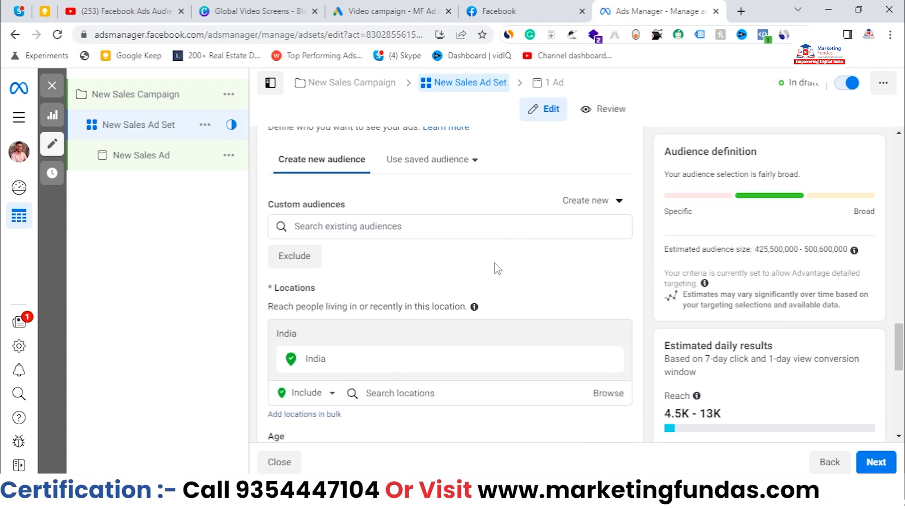
scroll(501, 268, "up", 2)
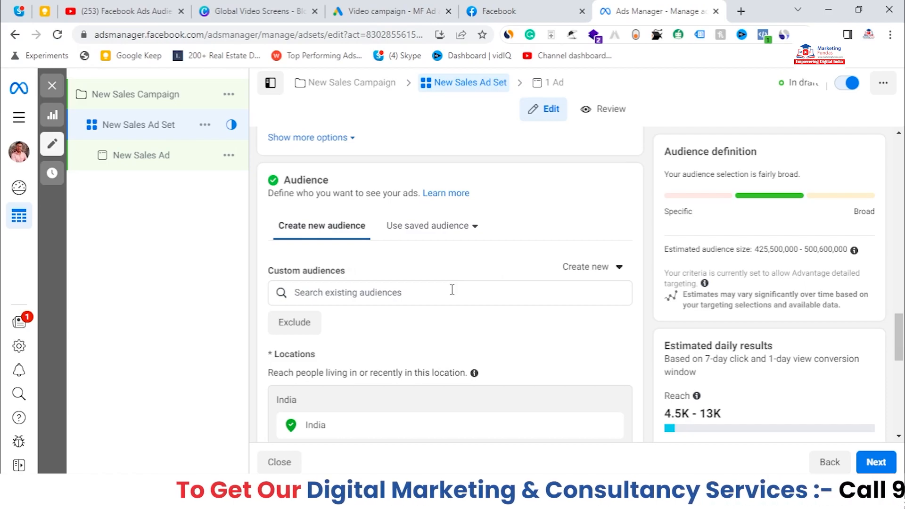
scroll(452, 289, "down", 2)
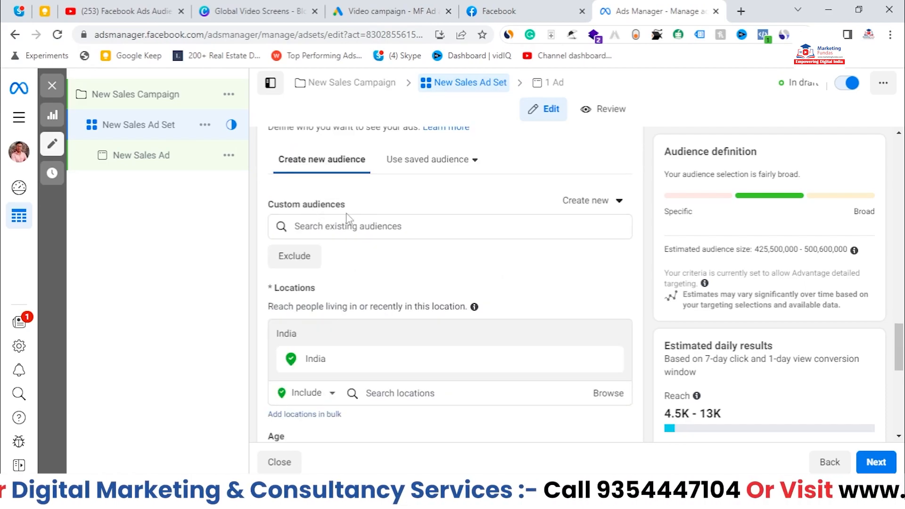
left_click(370, 229)
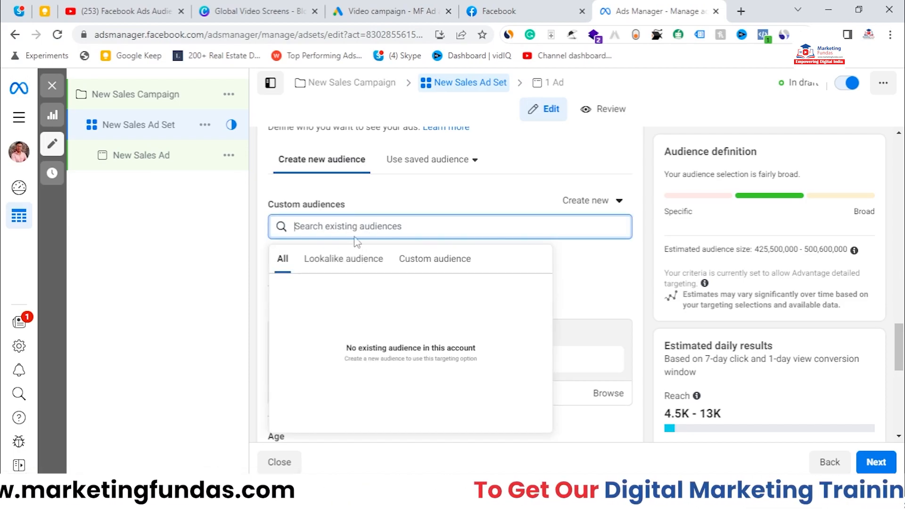
left_click(445, 206)
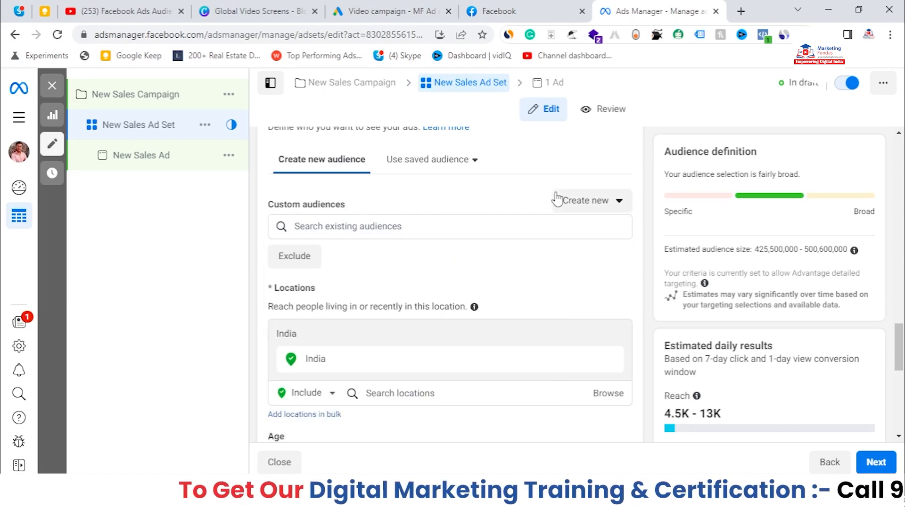
left_click(607, 203)
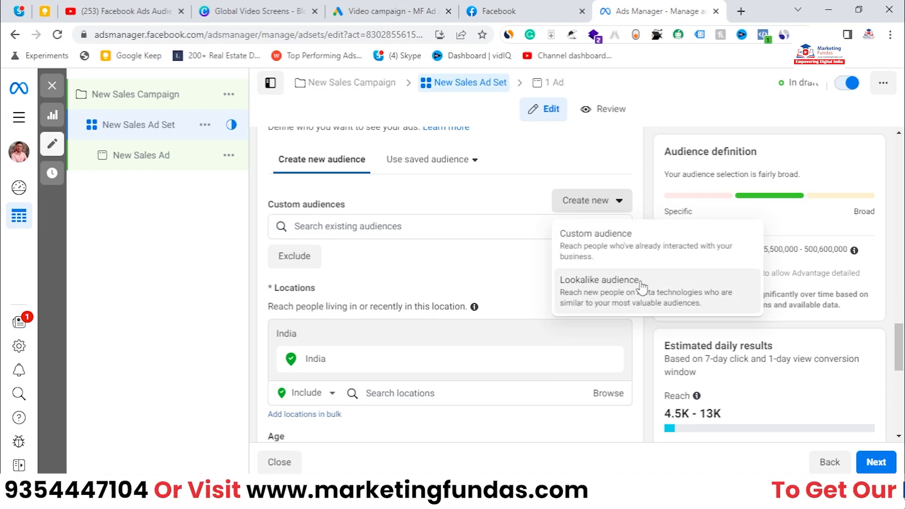
left_click(365, 231)
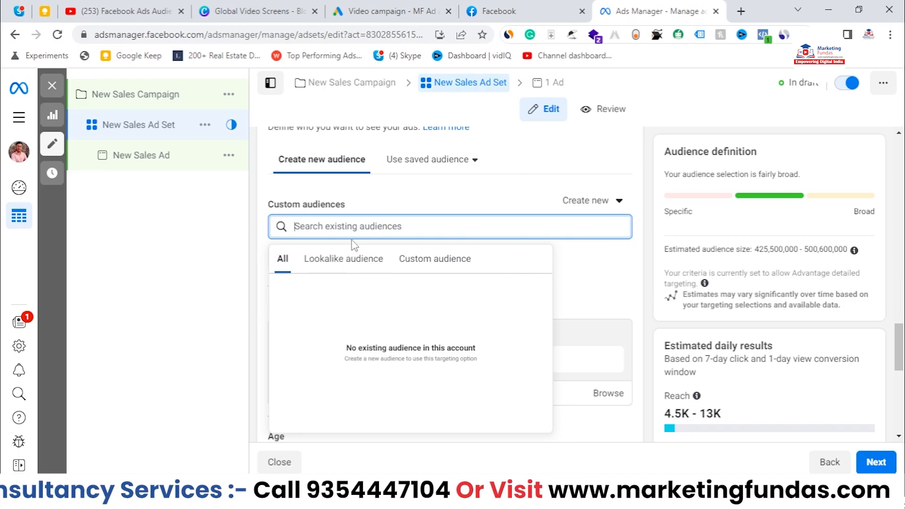
left_click(285, 273)
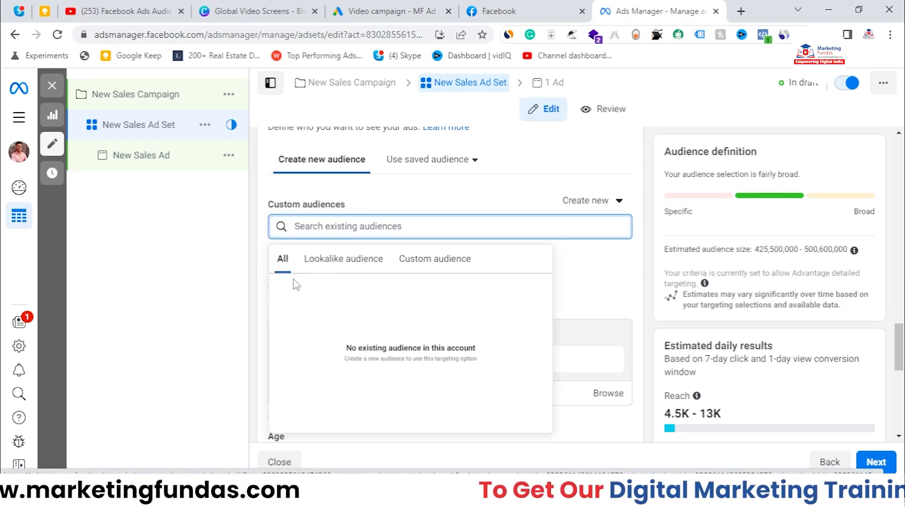
left_click(491, 208)
Step: Examine the Custom audience option among the choices for creating a new audience
left_click(570, 204)
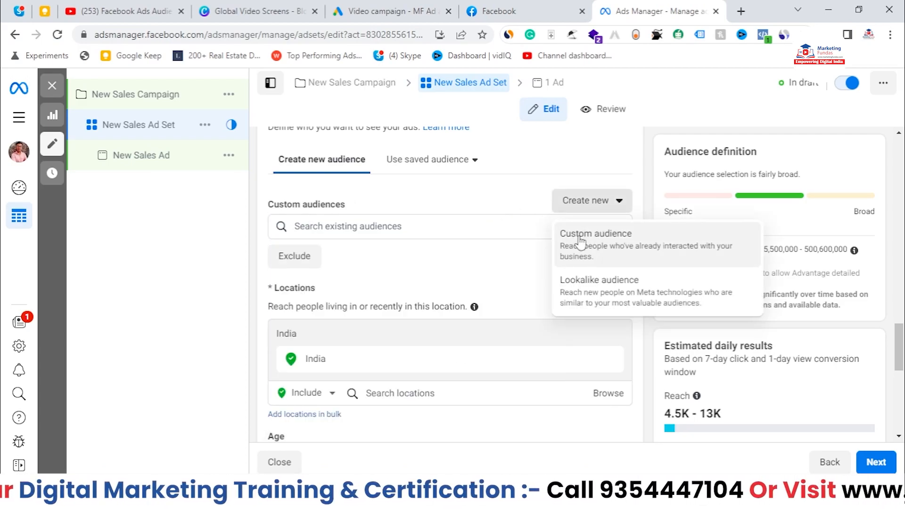
left_click(582, 242)
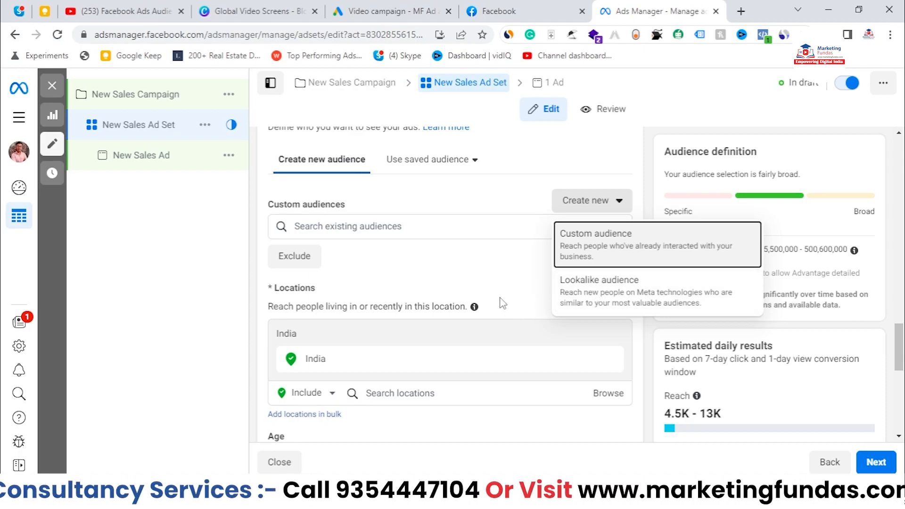
left_click(471, 287)
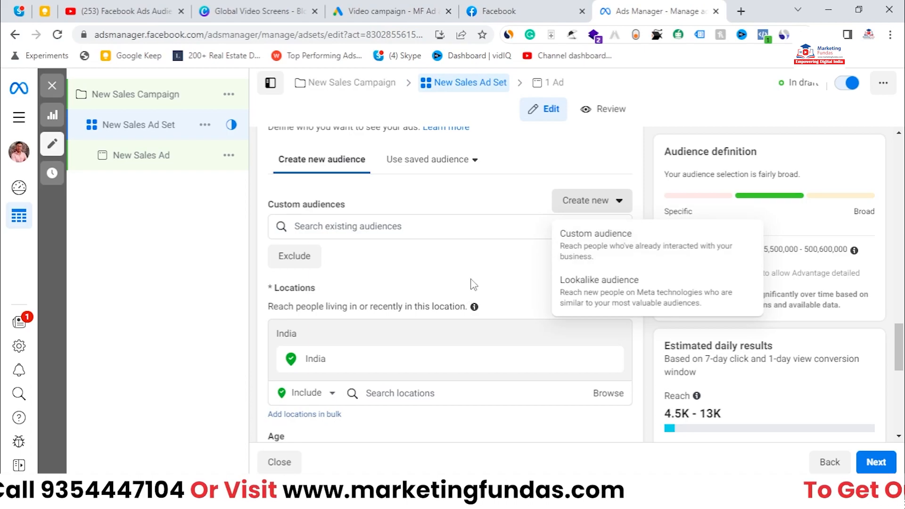
left_click(599, 215)
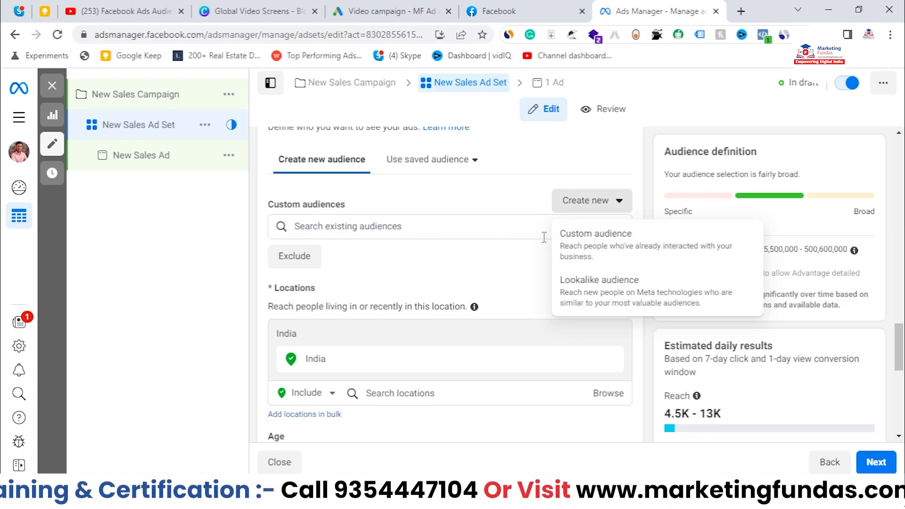
Step: Check the existing audiences under the Lookalike audience and Custom audience categories
left_click(343, 228)
left_click(372, 270)
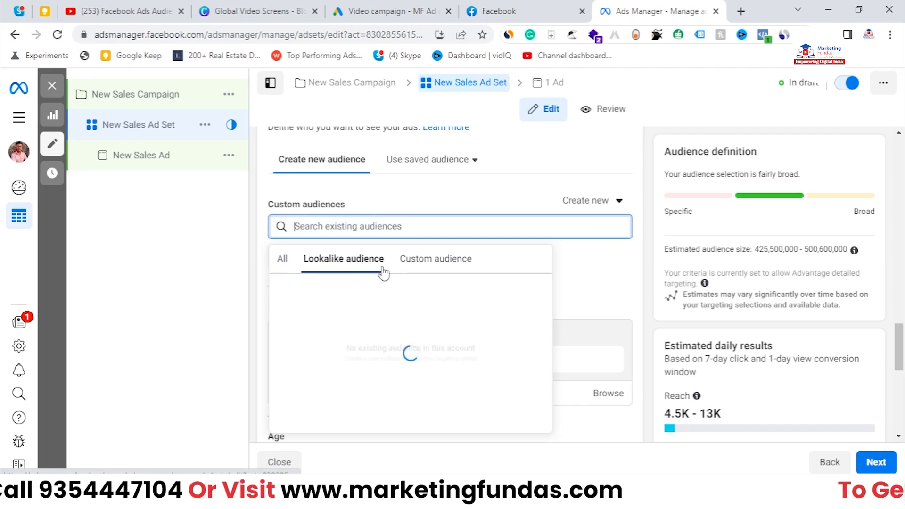
left_click(434, 265)
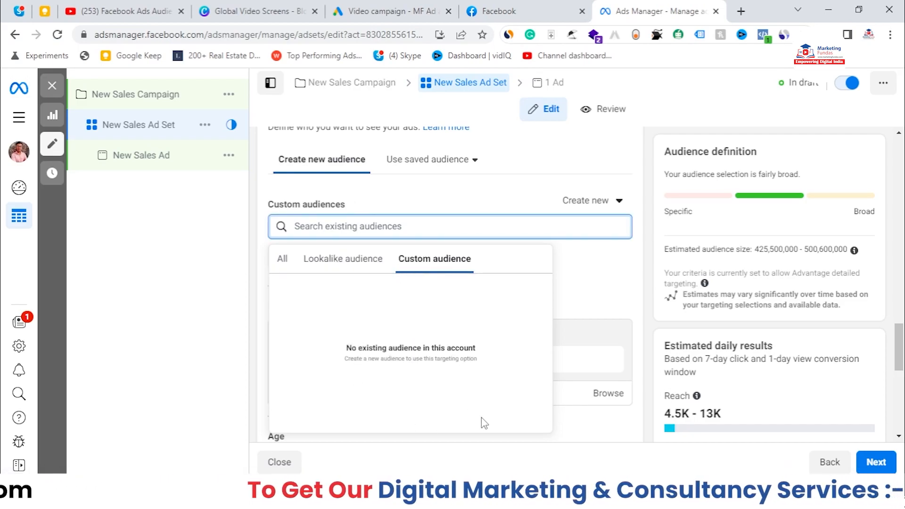
left_click(357, 270)
left_click(464, 268)
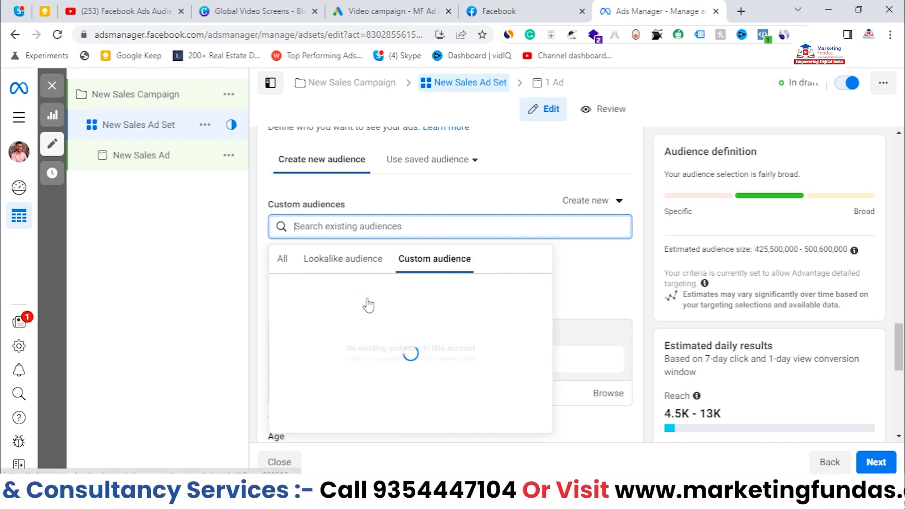
left_click(434, 203)
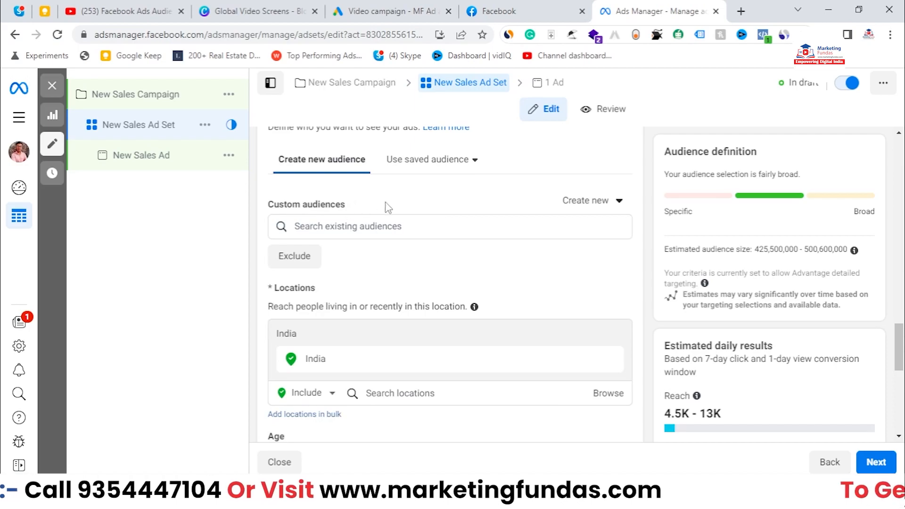
scroll(395, 234, "down", 1)
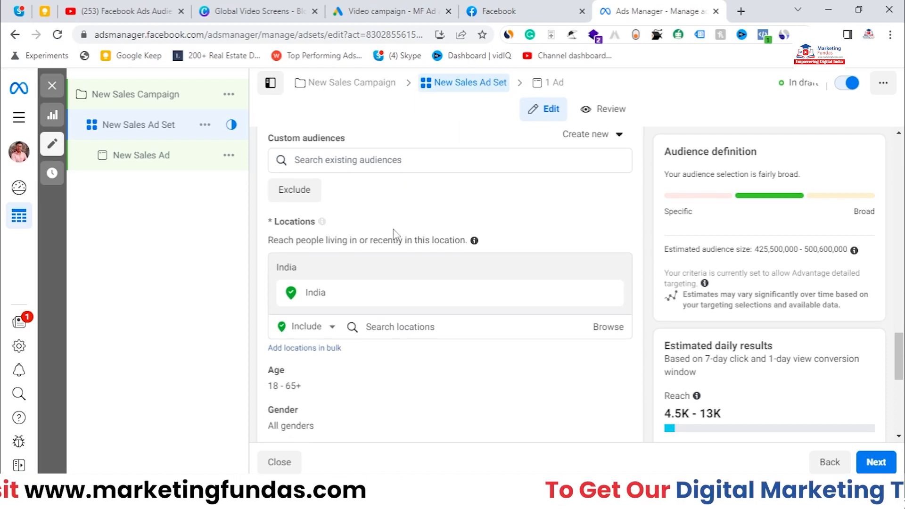
Step: Review the audience section's custom audience, location, age, gender, detailed targeting and language settings
scroll(395, 234, "down", 1)
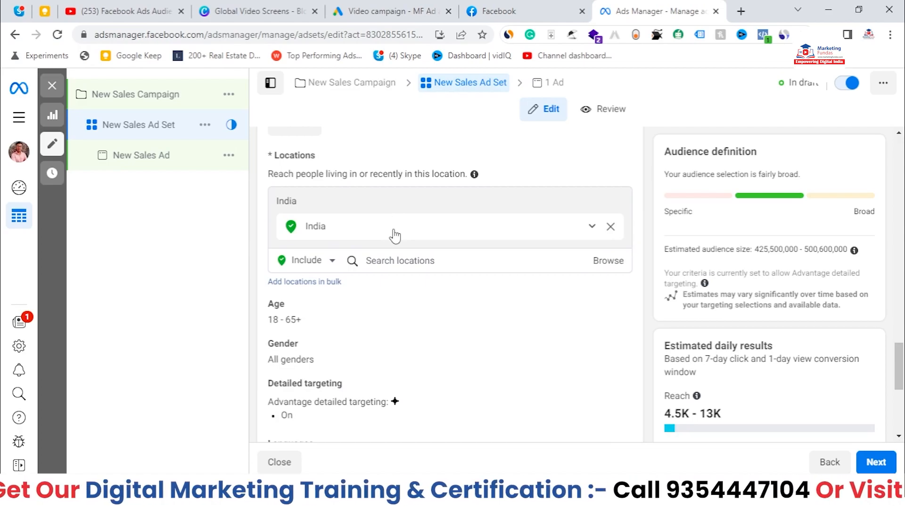
scroll(500, 269, "up", 1)
scroll(495, 288, "down", 1)
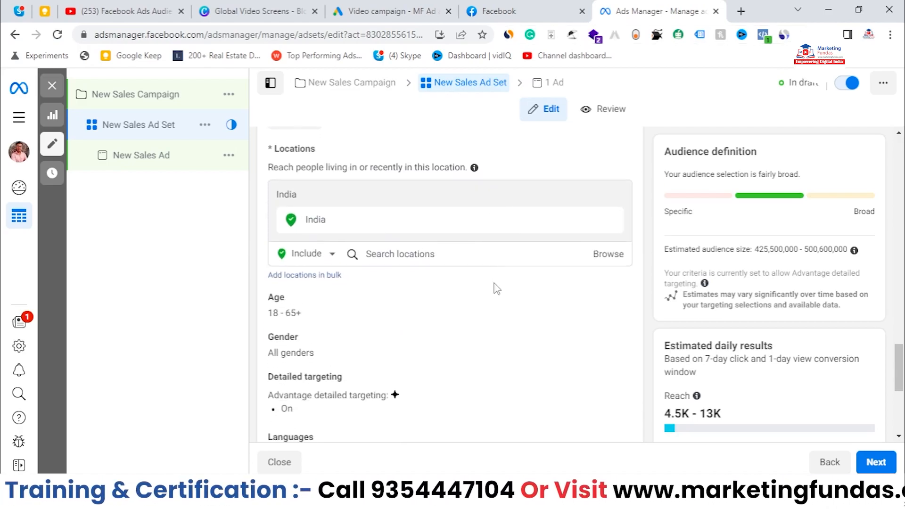
scroll(490, 277, "down", 1)
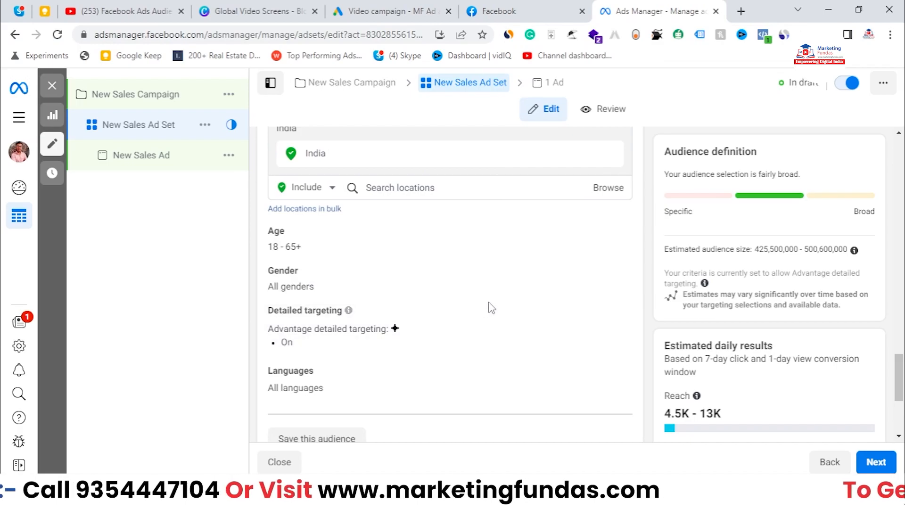
scroll(472, 245, "up", 2)
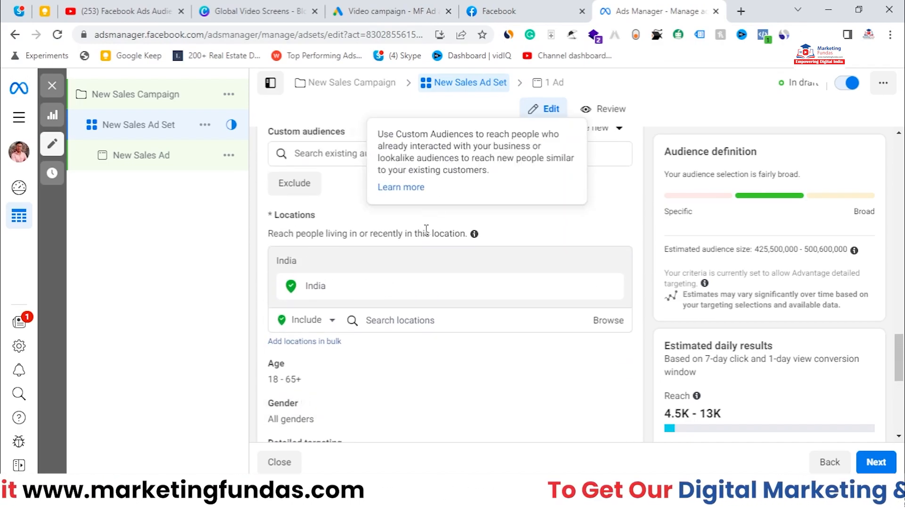
scroll(377, 198, "up", 2)
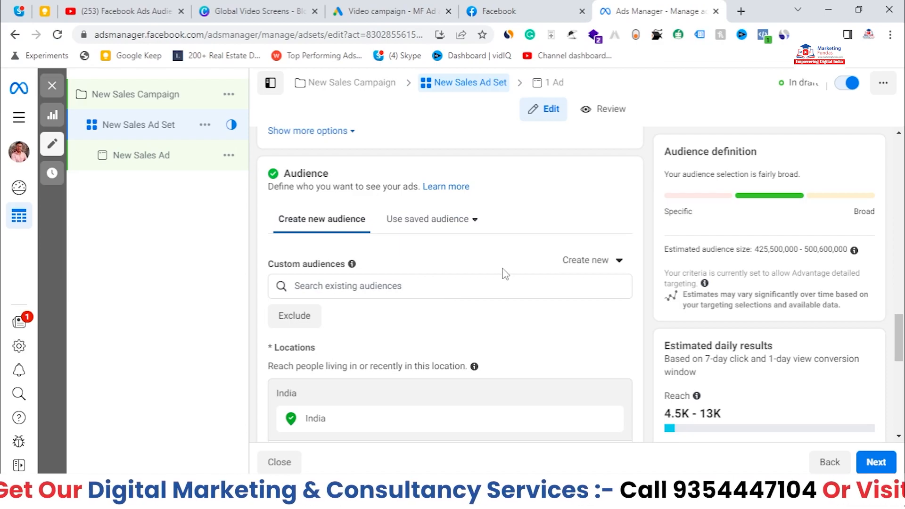
Step: Open detailed targeting for editing and browse the subcategories under Demographics
scroll(435, 332, "down", 5)
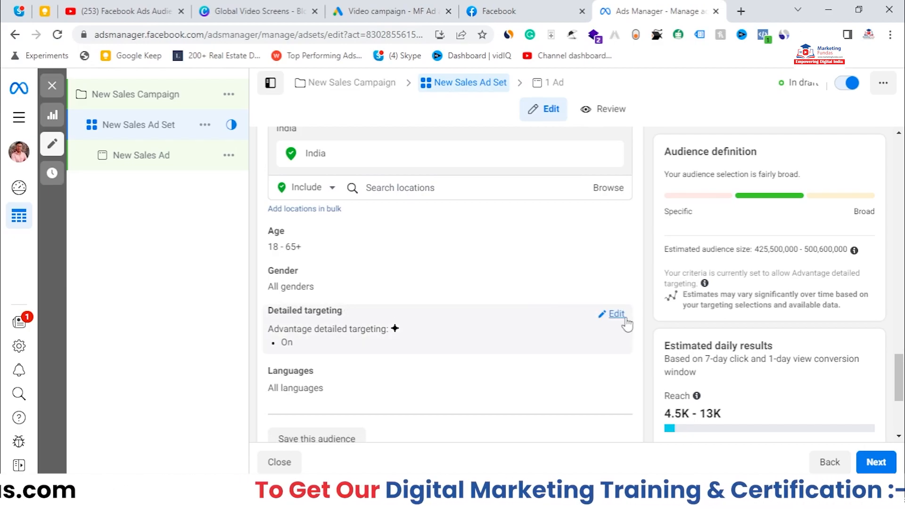
left_click(625, 318)
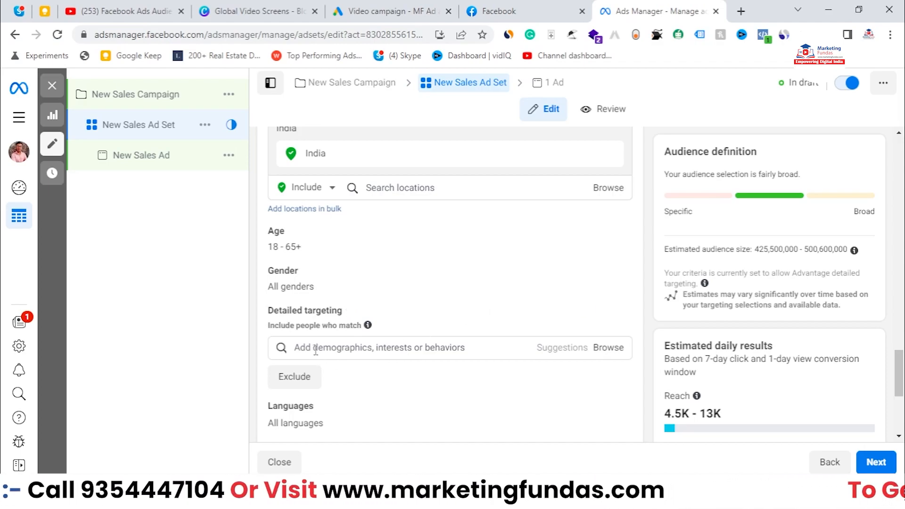
scroll(417, 281, "down", 1)
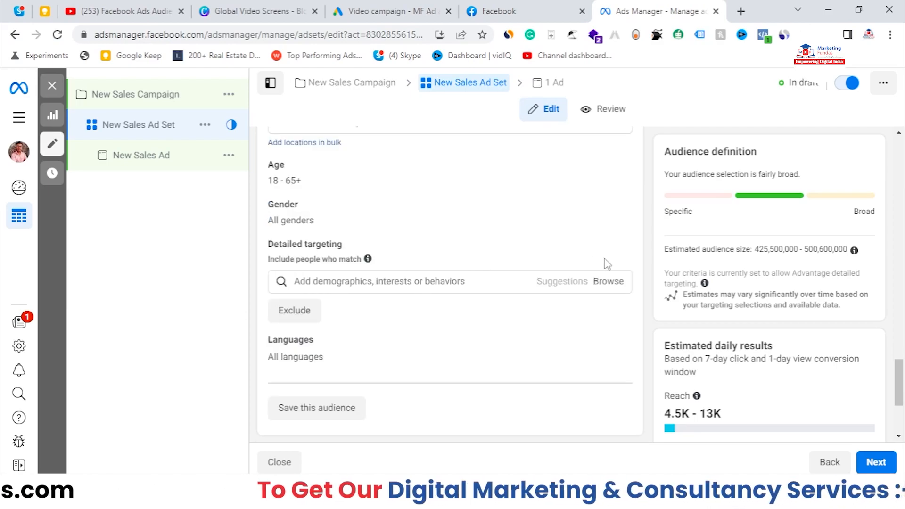
left_click(609, 282)
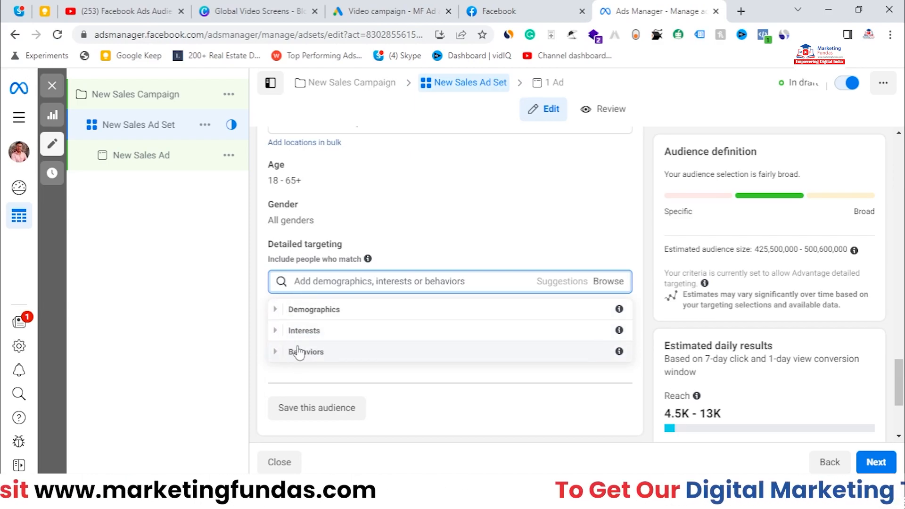
left_click(277, 315)
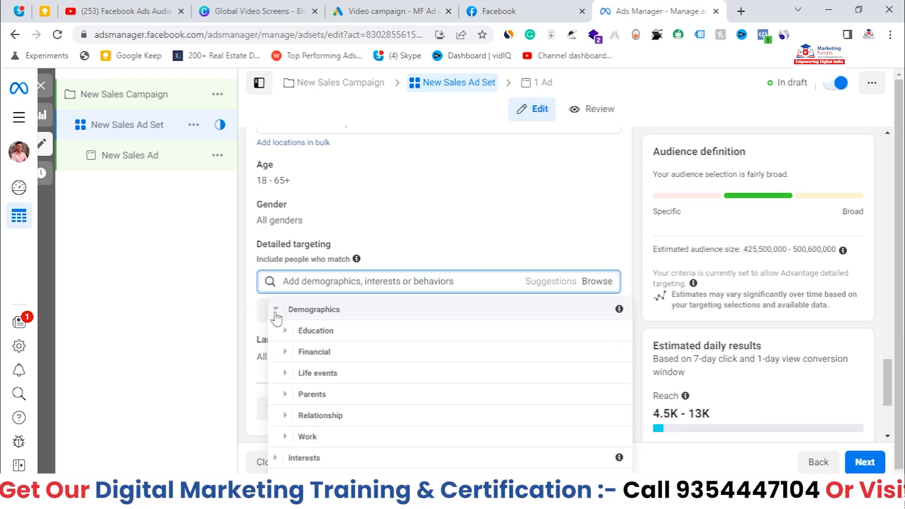
scroll(352, 317, "down", 1)
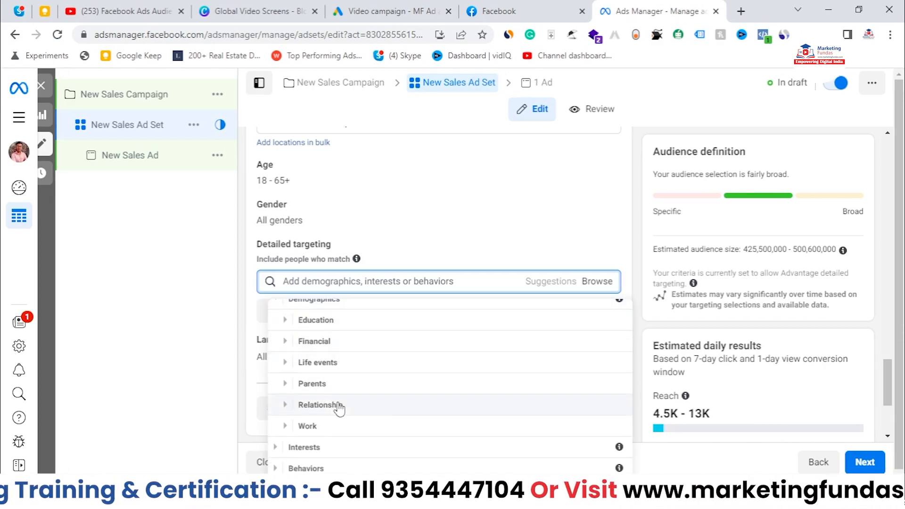
scroll(339, 427, "up", 1)
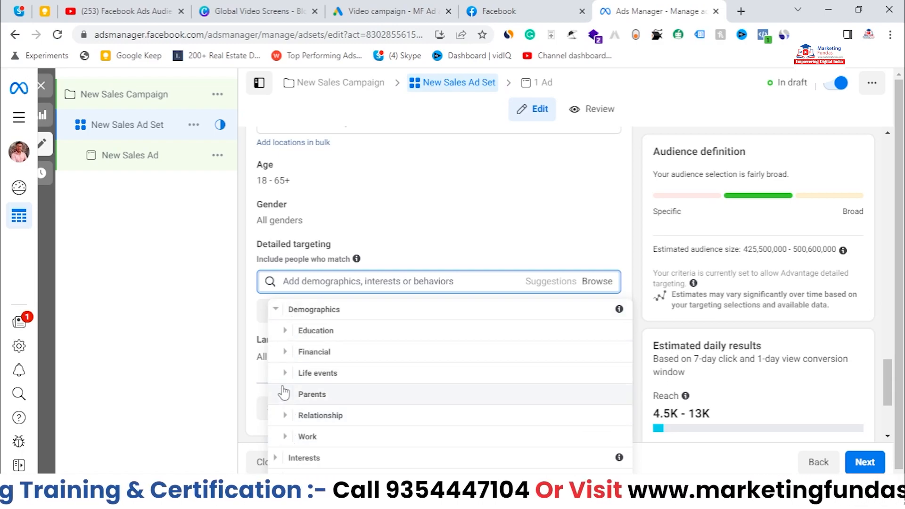
Step: Look through the categories under Interests in place of the Demographics list
left_click(283, 311)
left_click(283, 330)
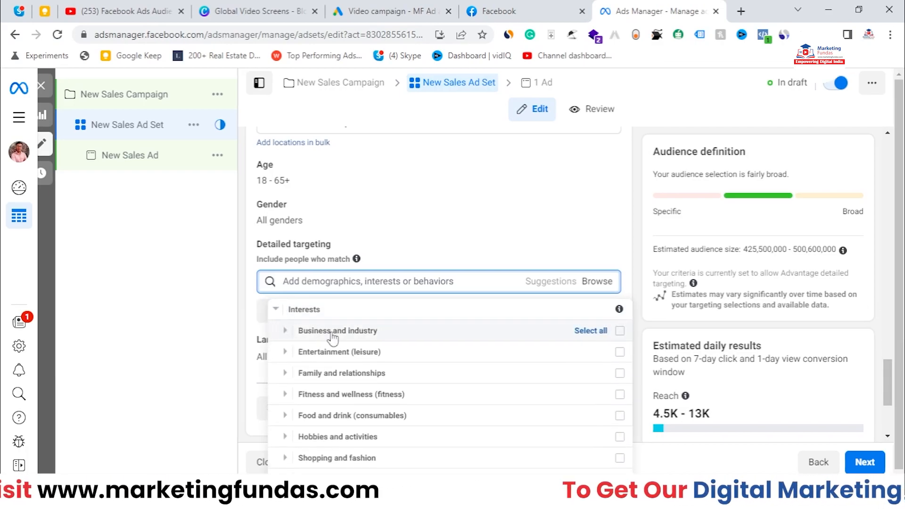
scroll(339, 391, "down", 3)
scroll(349, 440, "up", 3)
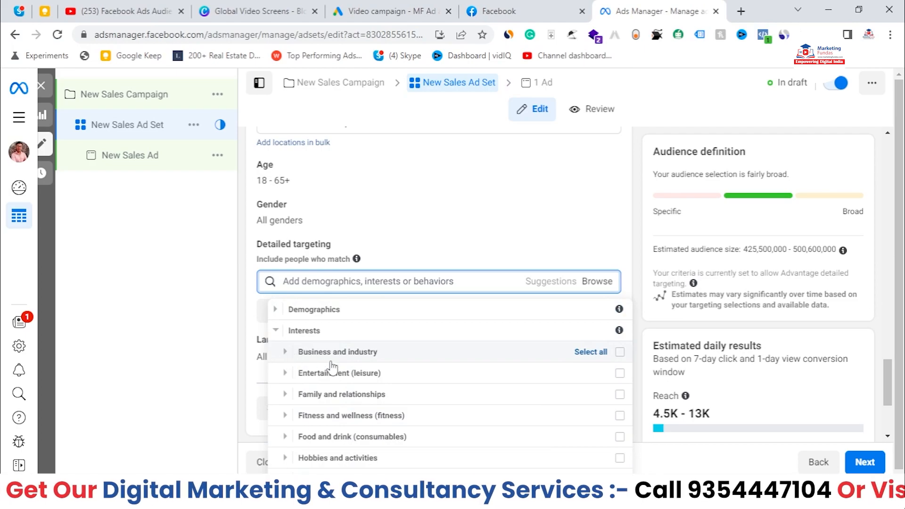
Step: Check the options under the Business and industry interest, then collapse the Interests category
left_click(284, 353)
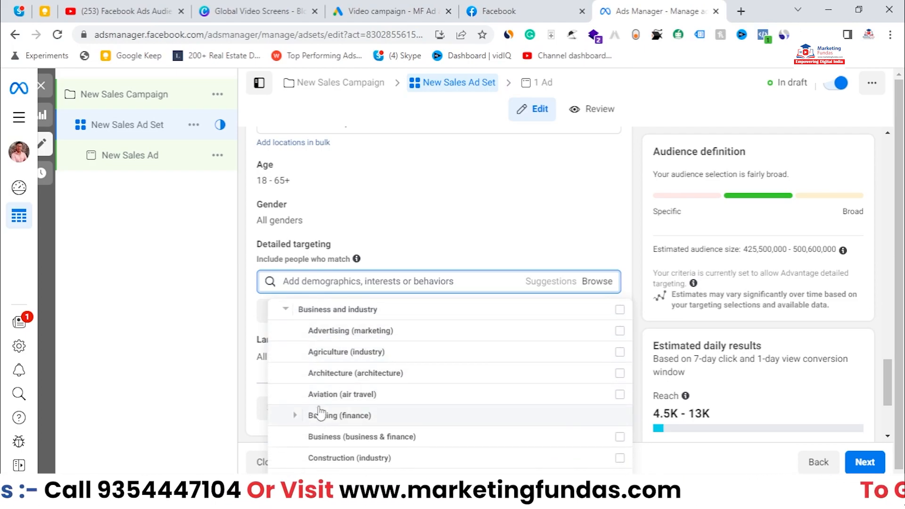
left_click(286, 309)
left_click(286, 331)
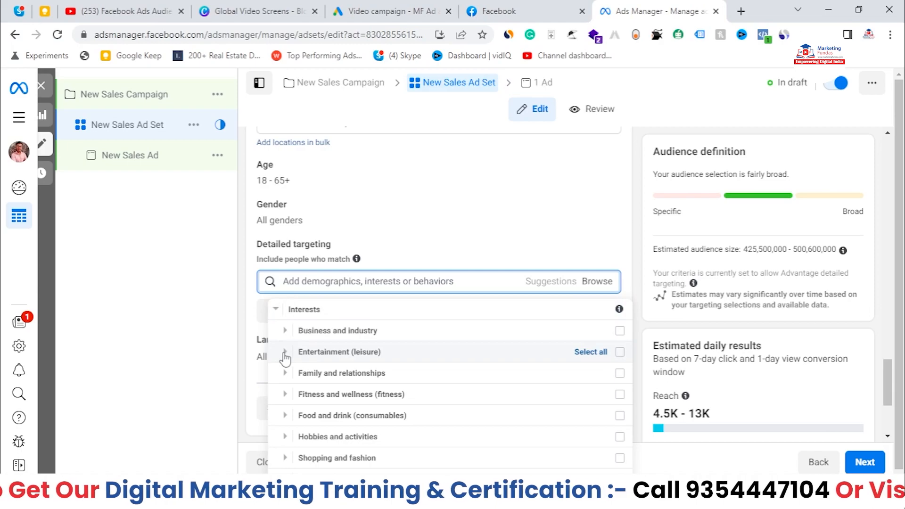
scroll(285, 358, "up", 1)
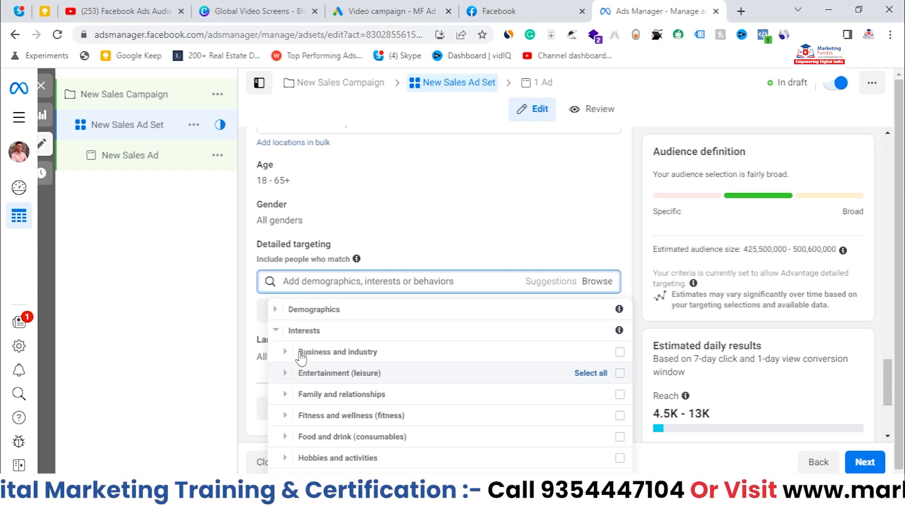
left_click(275, 331)
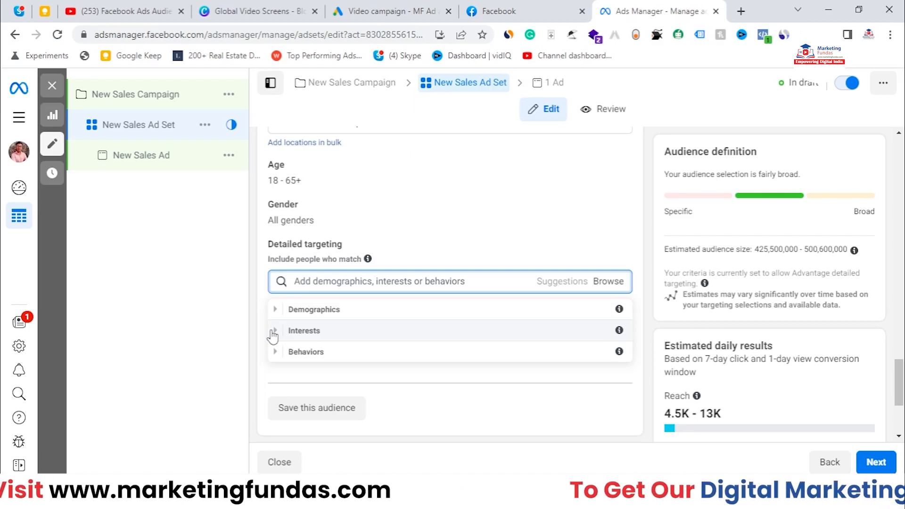
Step: Examine the Education options under Demographics, including the full list of education levels, and collapse them again
left_click(276, 310)
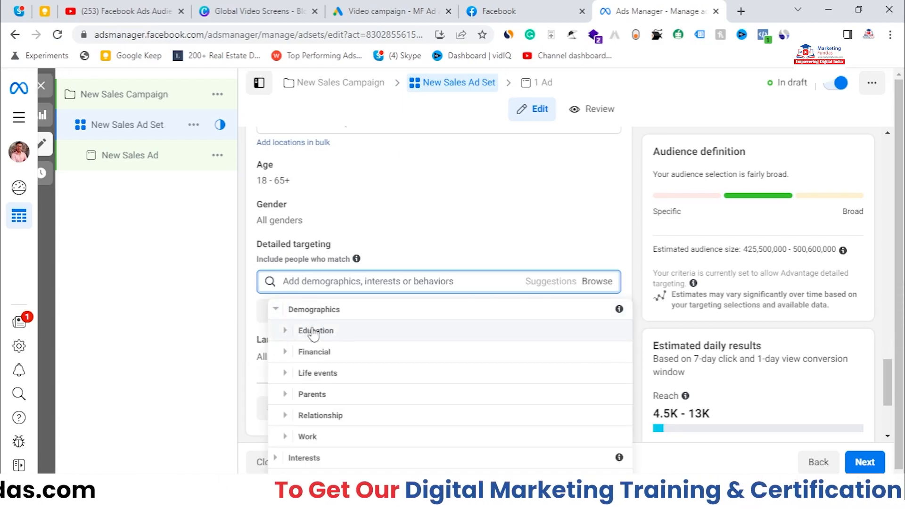
left_click(284, 321)
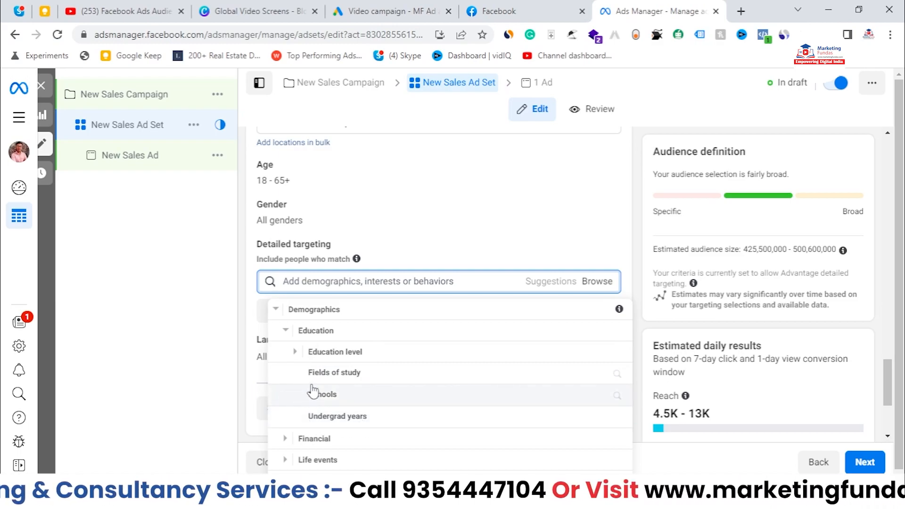
left_click(293, 354)
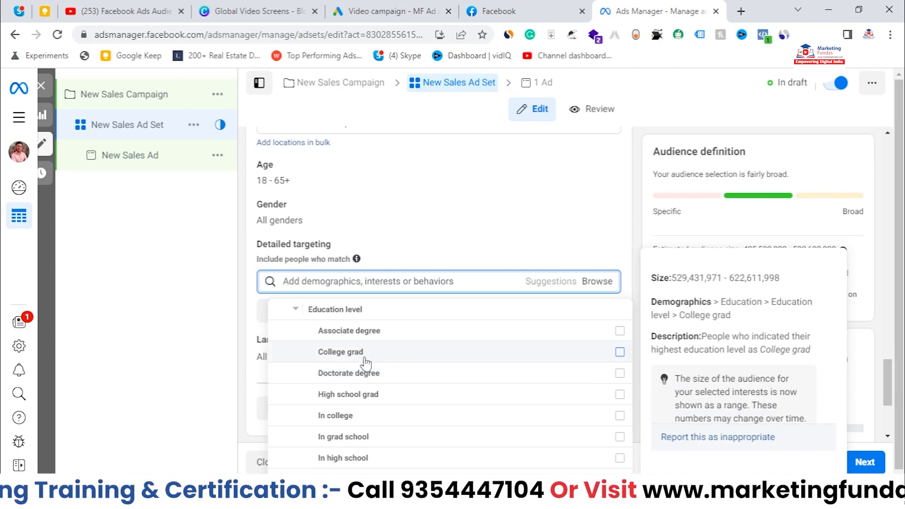
scroll(405, 346, "down", 1)
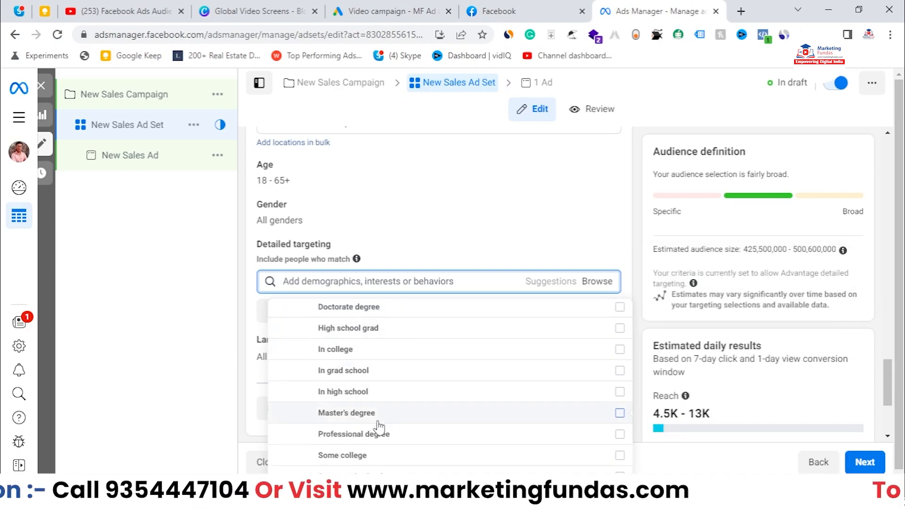
scroll(371, 445, "up", 2)
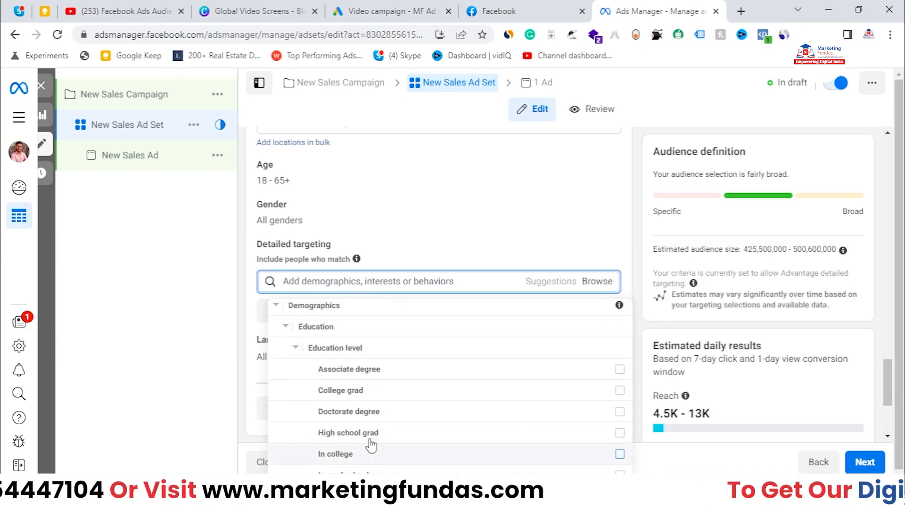
scroll(290, 338, "up", 1)
left_click(294, 351)
scroll(293, 351, "down", 1)
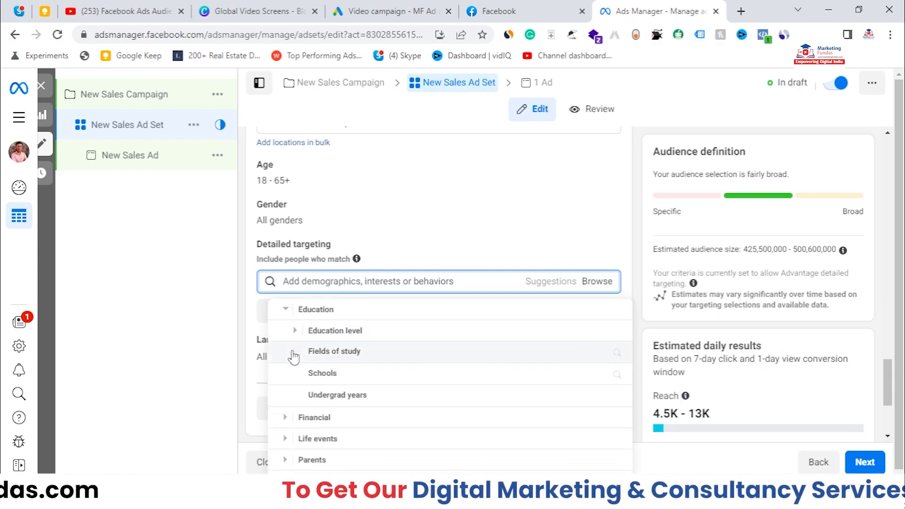
left_click(283, 311)
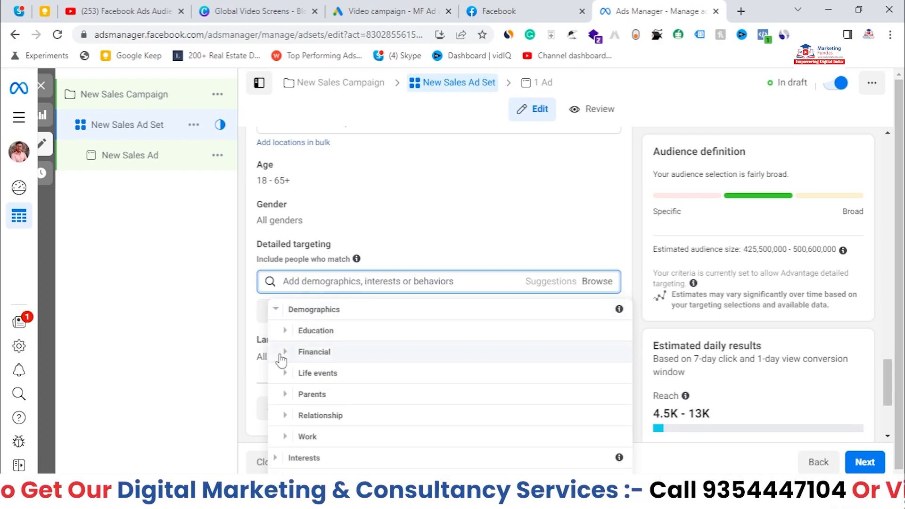
Step: Inspect the household income options under the Financial demographics and collapse the group again
left_click(283, 351)
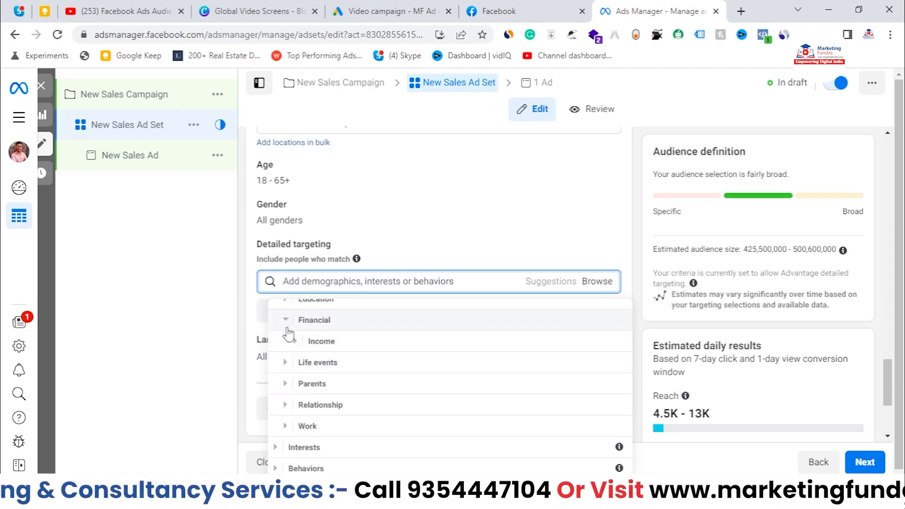
left_click(314, 346)
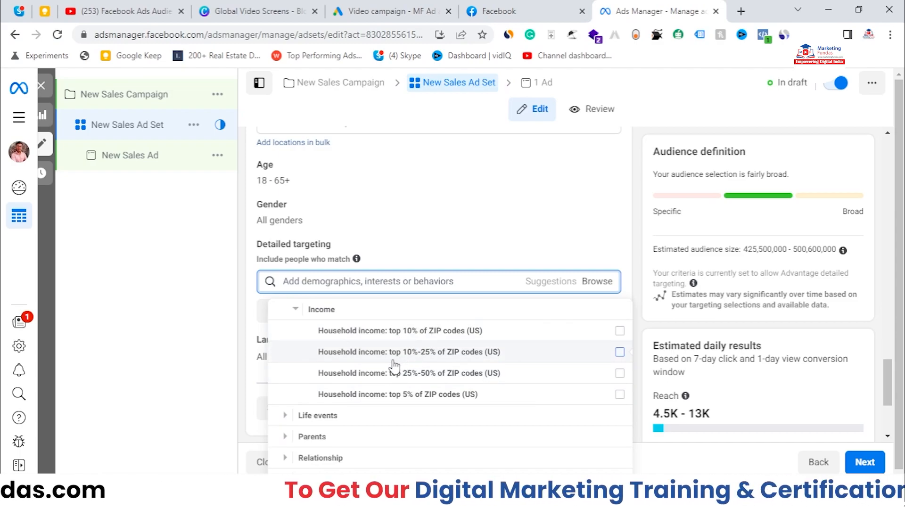
mouse_move(395, 363)
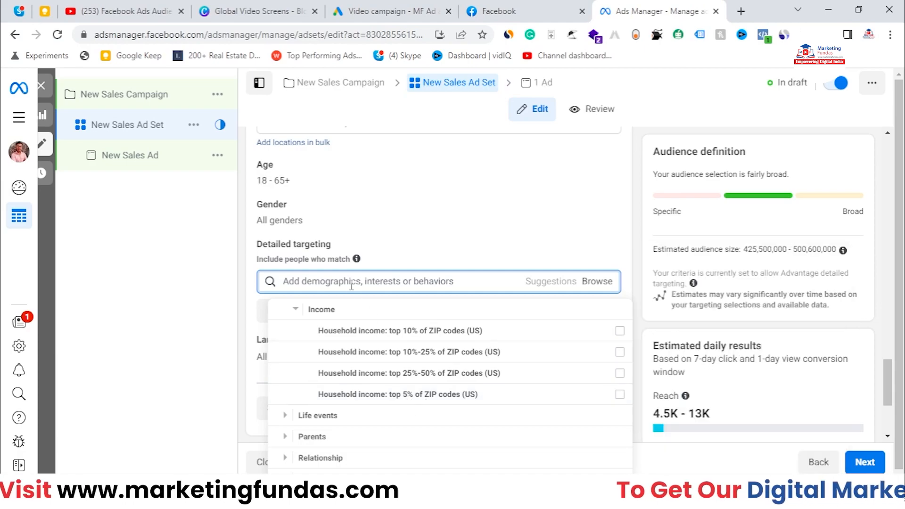
left_click(296, 309)
left_click(288, 319)
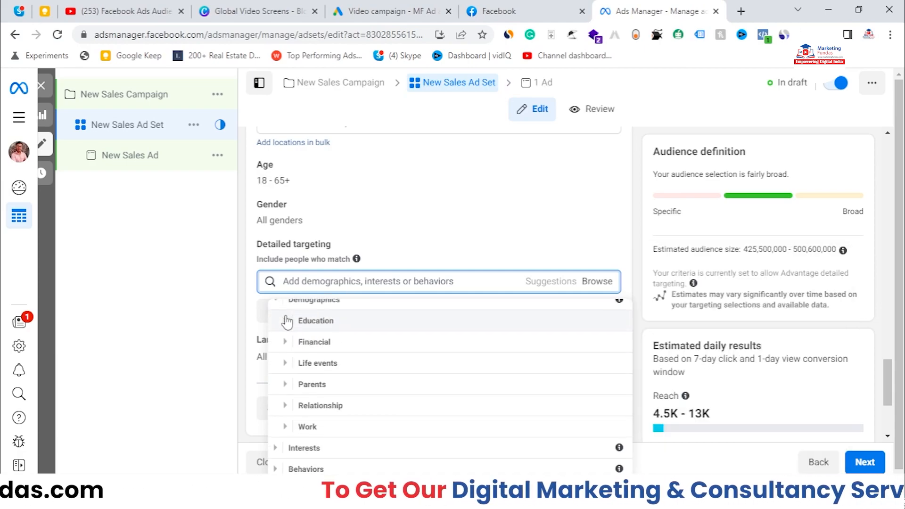
Step: Examine the Life events demographics and the options within Anniversary, including the details for Anniversary within 30 days
left_click(285, 373)
mouse_move(336, 359)
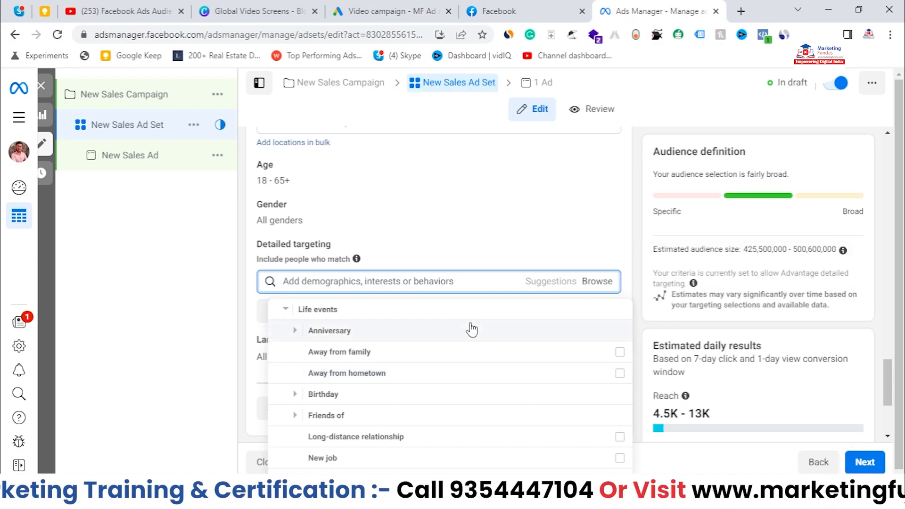
scroll(313, 358, "up", 1)
left_click(297, 397)
scroll(297, 399, "down", 1)
scroll(297, 400, "down", 2)
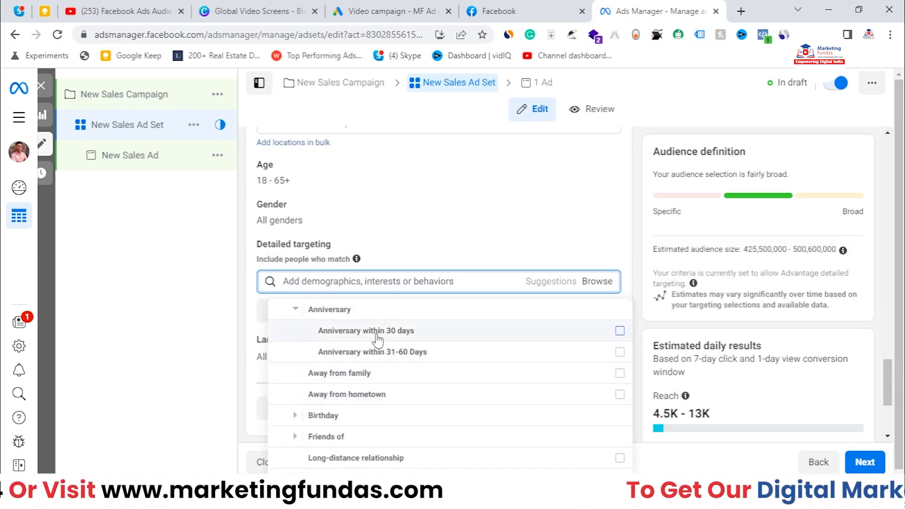
mouse_move(470, 337)
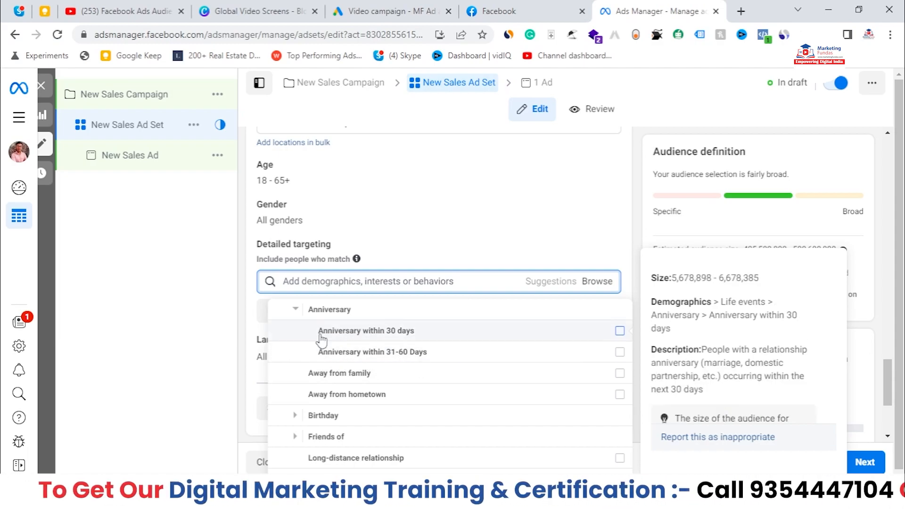
left_click(295, 308)
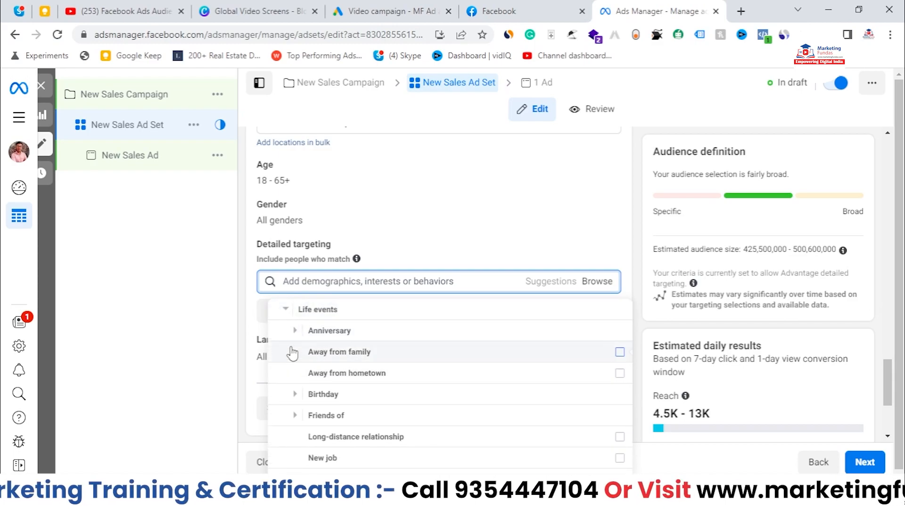
Step: Check the Birthday options under the Life events demographics
scroll(296, 347, "up", 1)
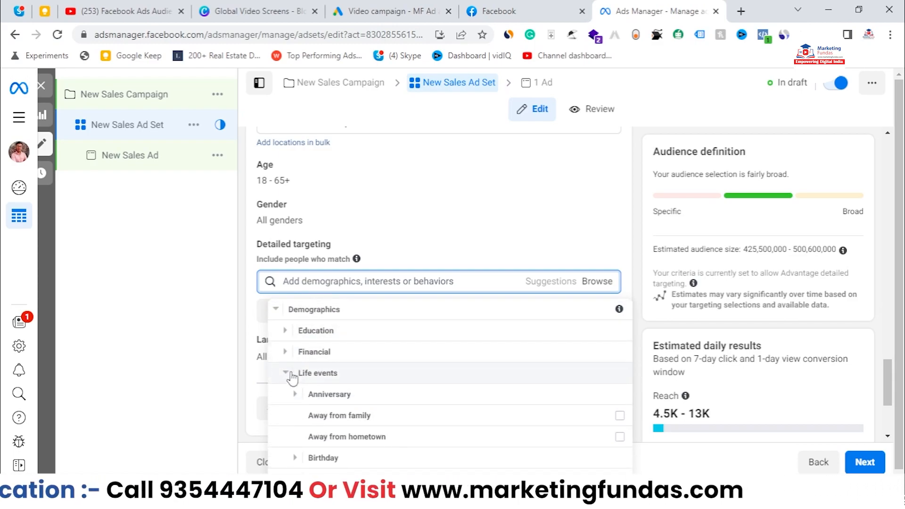
scroll(294, 383, "down", 1)
left_click(295, 391)
scroll(297, 368, "down", 2)
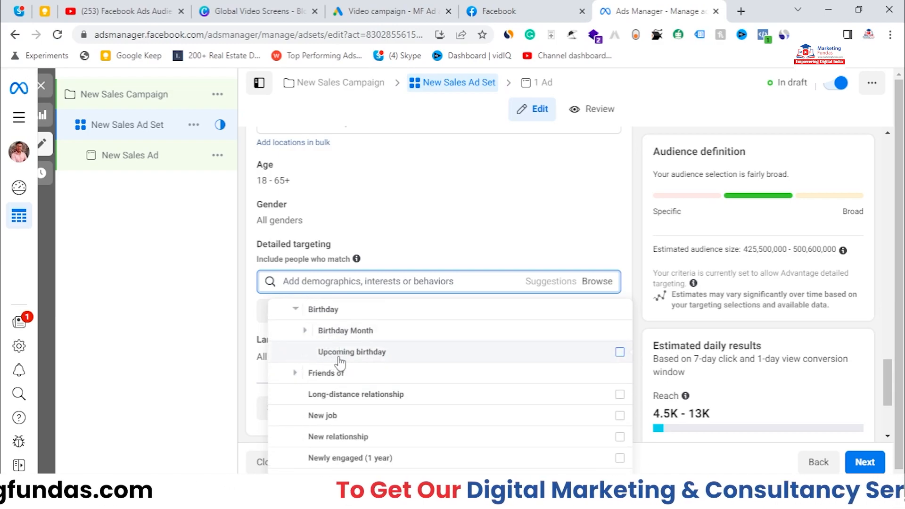
Step: Examine the Birthday Month options under the Life events demographics and collapse the Birthday group
left_click(304, 330)
scroll(369, 391, "down", 3)
scroll(370, 391, "up", 2)
scroll(370, 348, "down", 1)
scroll(361, 352, "up", 3)
left_click(301, 318)
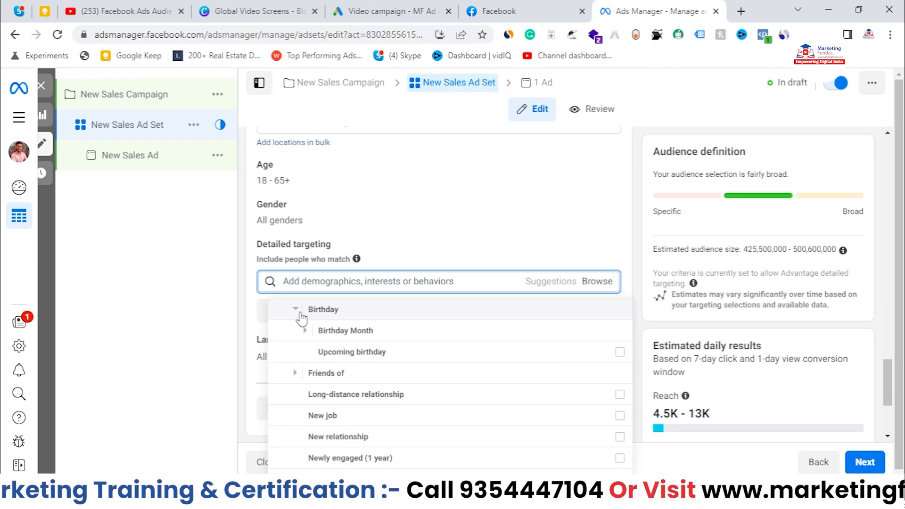
left_click(300, 315)
scroll(302, 372, "up", 2)
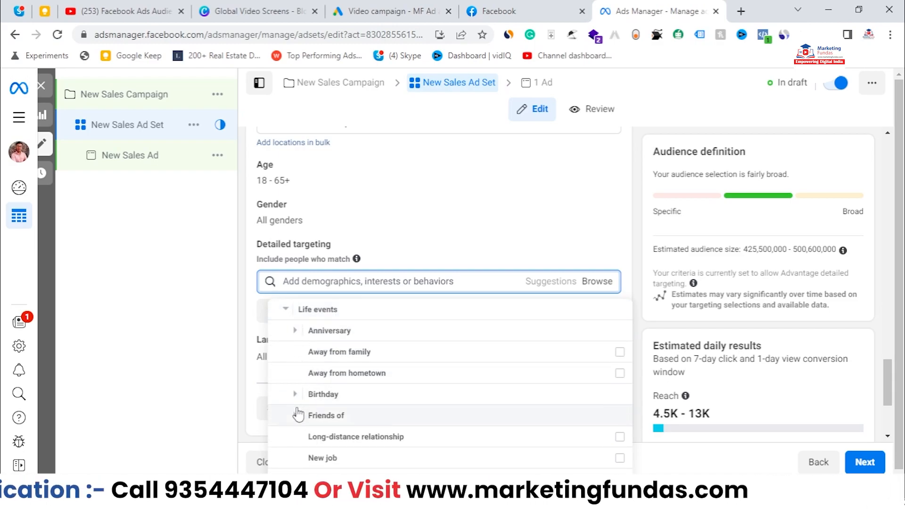
Step: Review the remaining Life events options, such as new job, newly engaged and newlywed, and collapse the Life events group
scroll(298, 415, "down", 3)
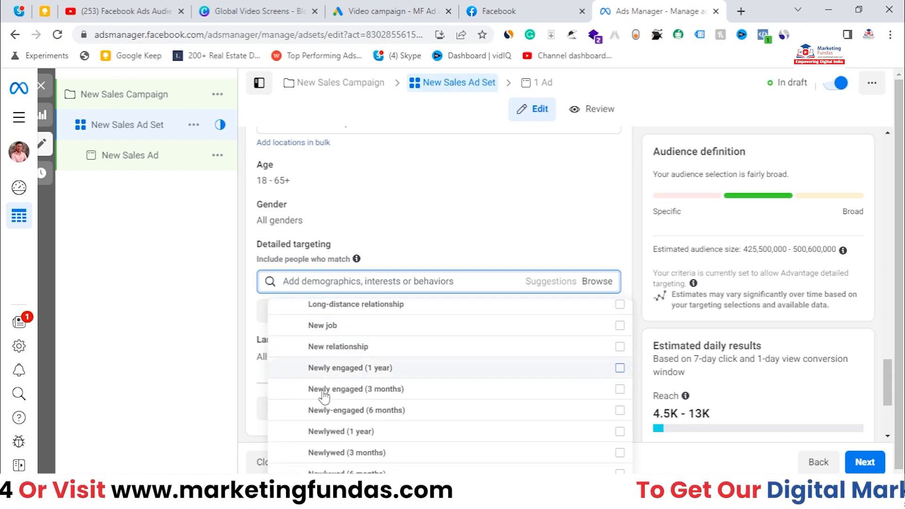
scroll(323, 405, "down", 2)
scroll(321, 410, "up", 5)
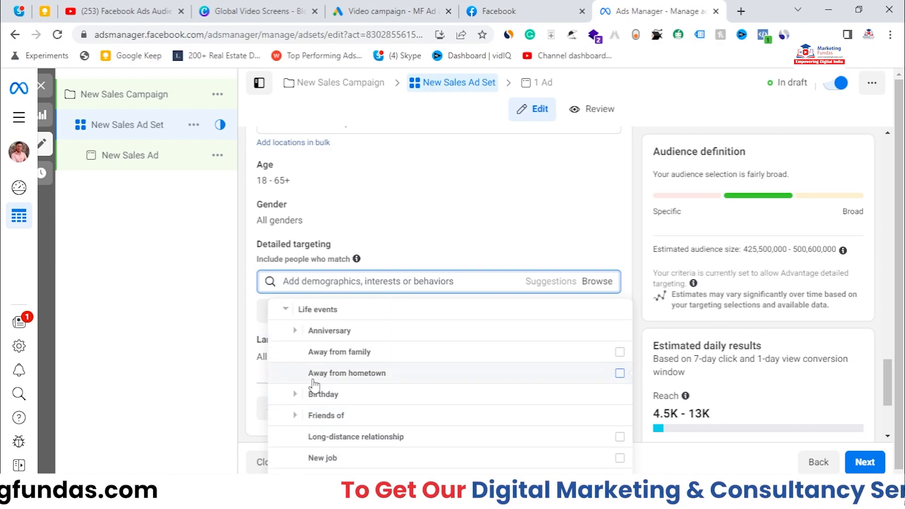
scroll(302, 391, "up", 2)
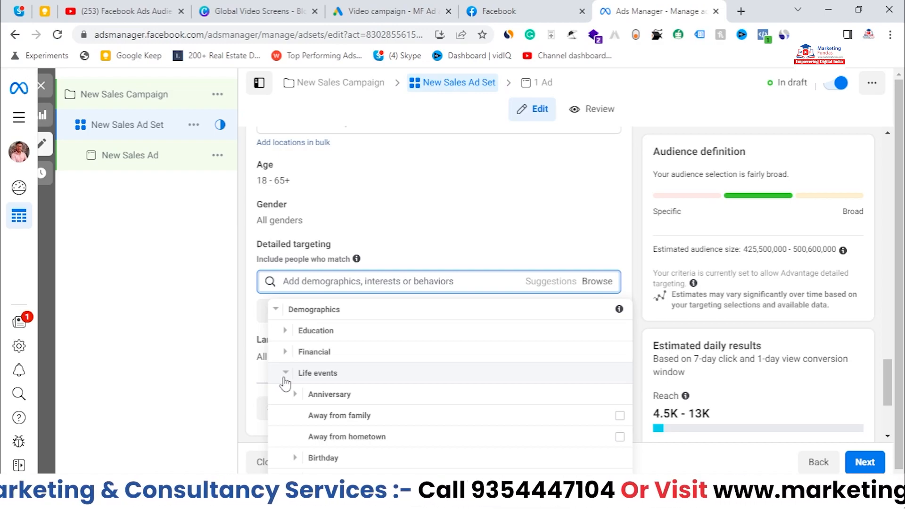
left_click(286, 373)
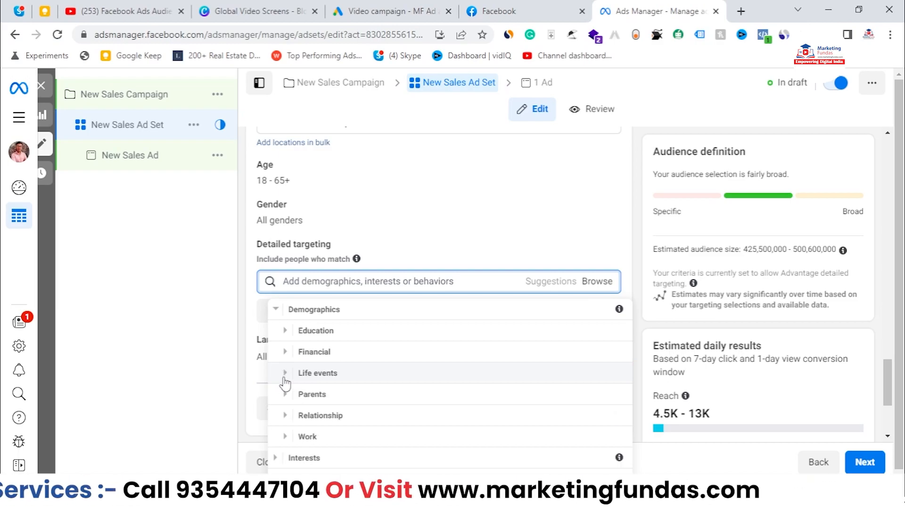
Step: Examine the All parents options under the Parents demographics, including the details for adult and early school-age children, and collapse the group
scroll(285, 375, "down", 1)
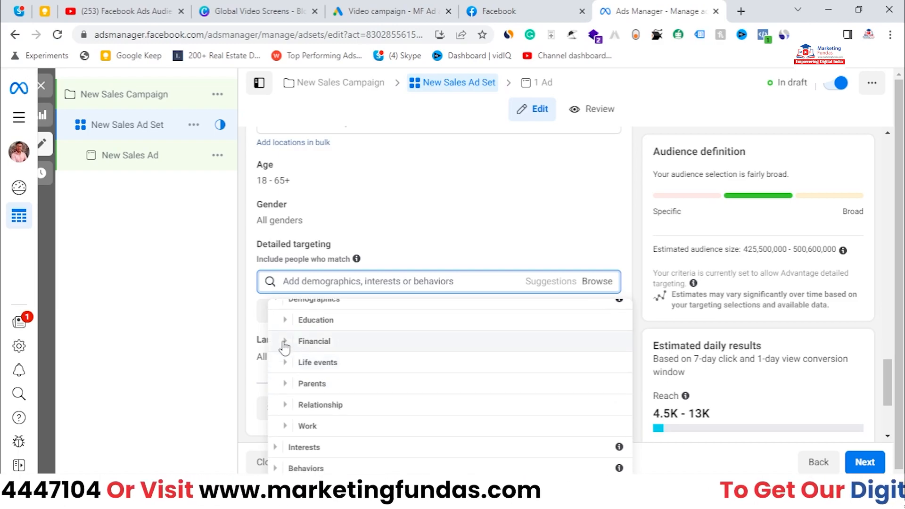
left_click(285, 383)
scroll(285, 384, "down", 1)
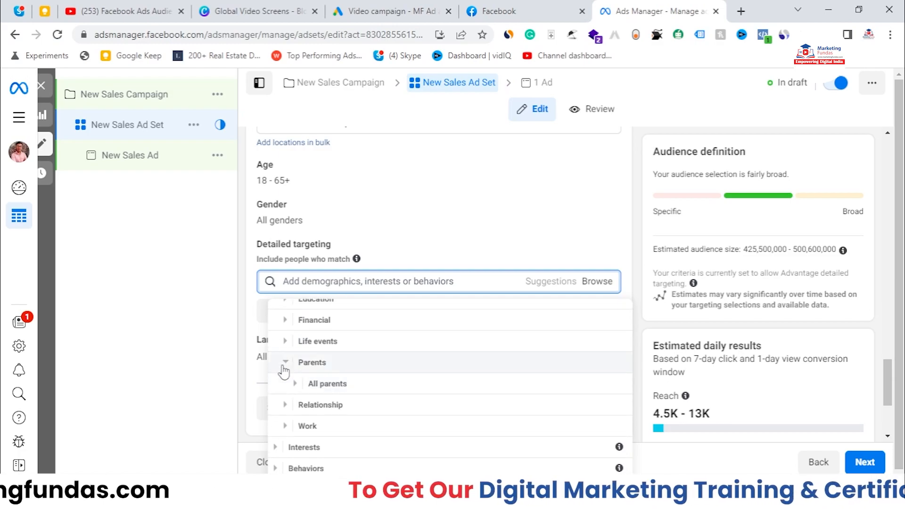
left_click(296, 384)
scroll(359, 349, "down", 3)
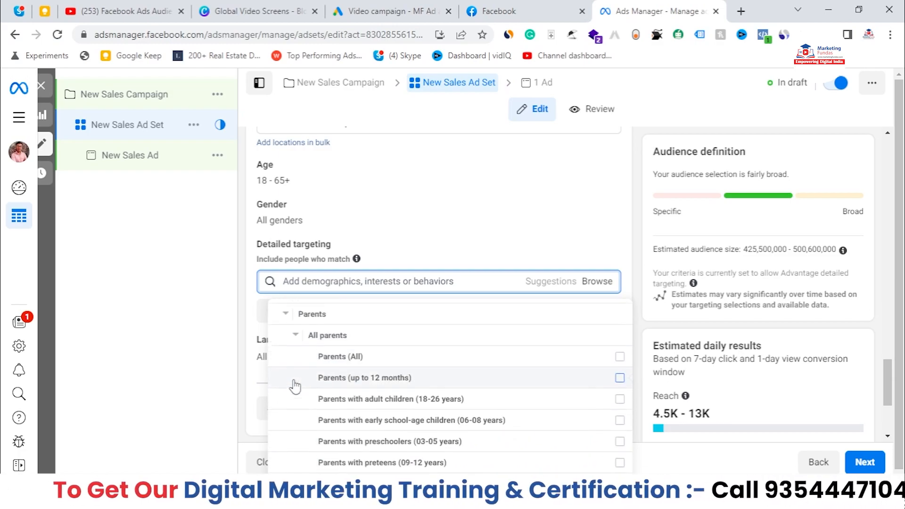
scroll(330, 372, "down", 3)
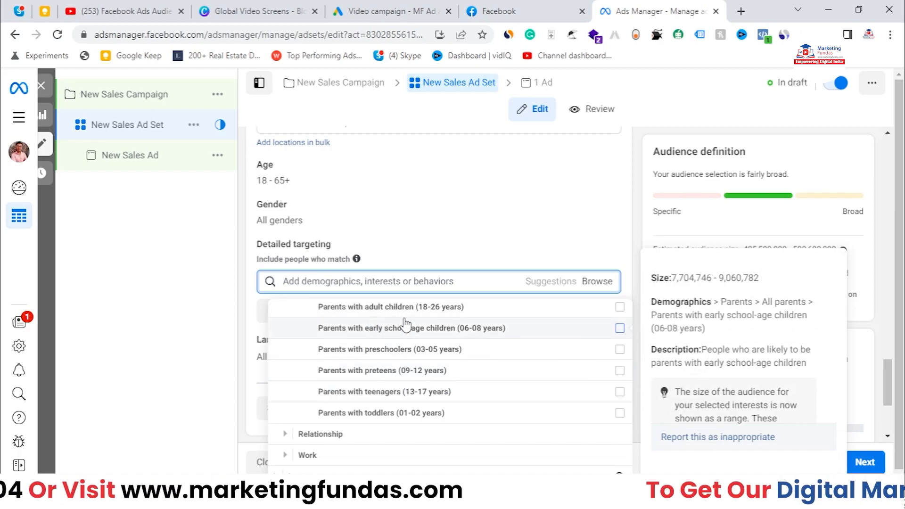
scroll(418, 325, "up", 2)
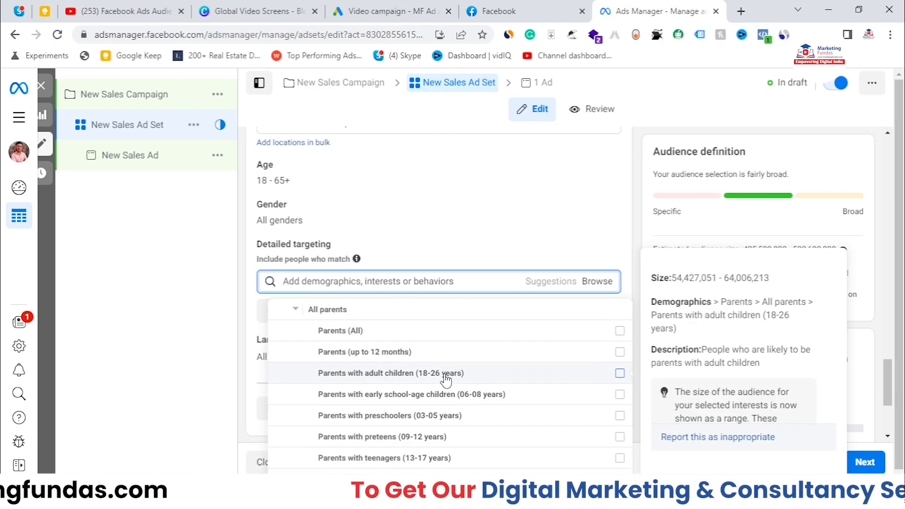
left_click(295, 309)
scroll(296, 347, "up", 1)
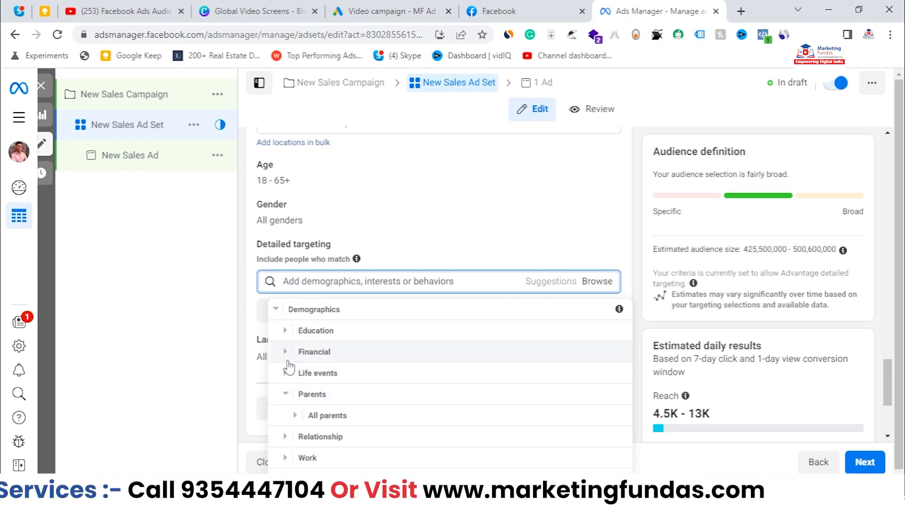
left_click(287, 395)
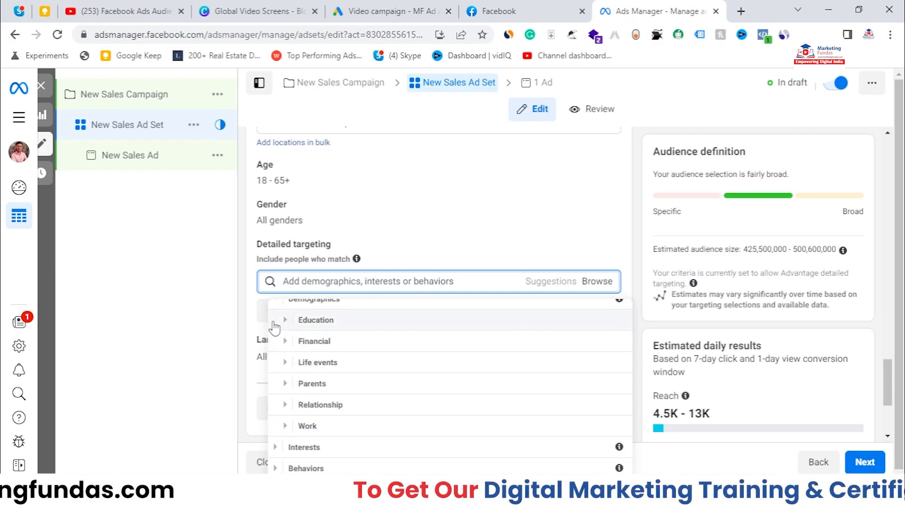
Step: Collapse Demographics and review the categories offered under Interests
left_click(278, 317)
left_click(279, 330)
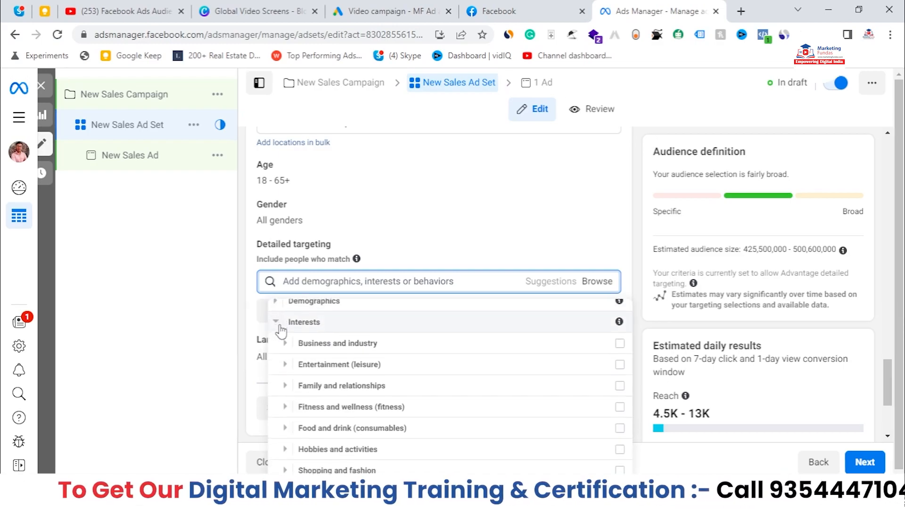
scroll(349, 377, "down", 1)
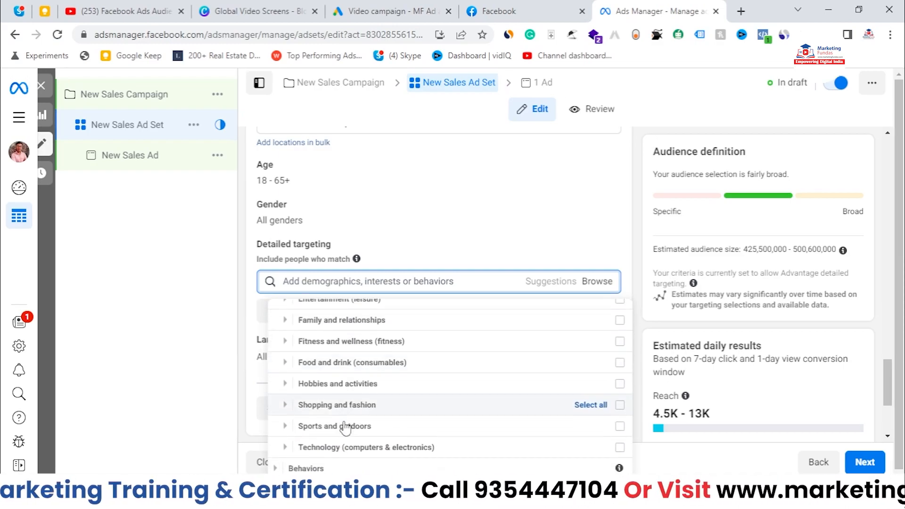
scroll(347, 354, "up", 2)
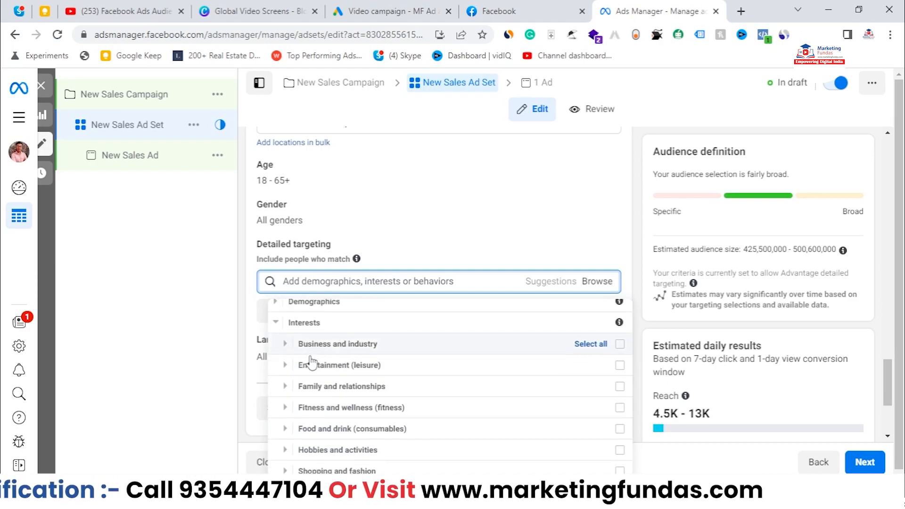
Step: Add Agriculture (industry) from the Business and industry interests to the detailed targeting
left_click(285, 344)
scroll(291, 325, "down", 1)
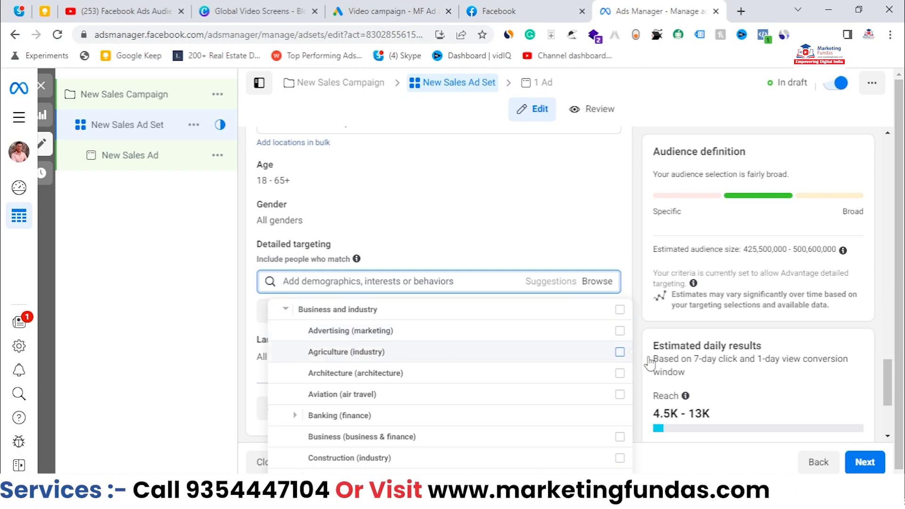
left_click(620, 352)
left_click(620, 352)
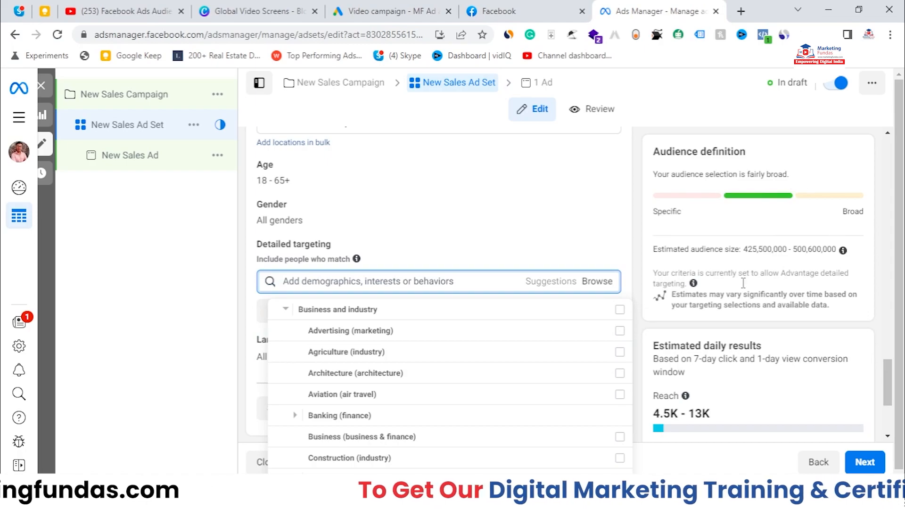
left_click(619, 352)
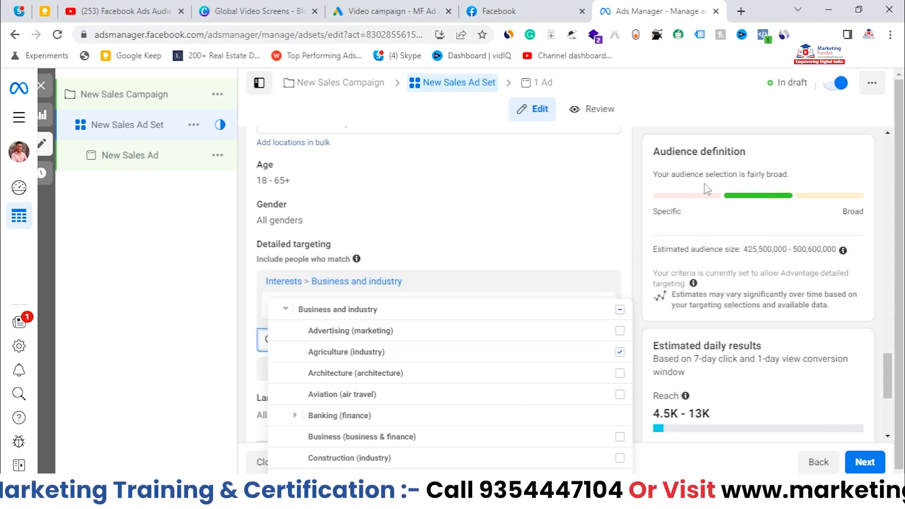
Step: Compare the estimated audience size with the size details of Agriculture (industry), and remove that interest from the detailed targeting
double_click(749, 249)
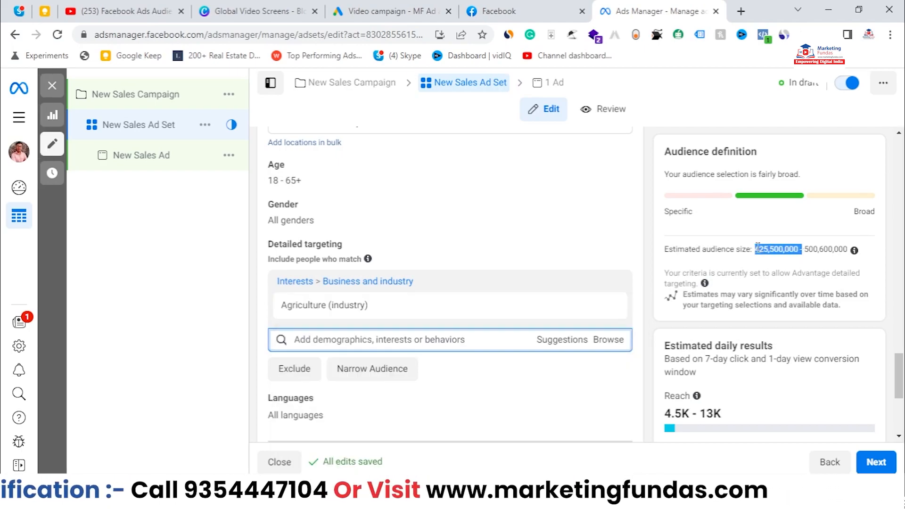
left_click(762, 250)
left_click_drag(759, 249, 817, 247)
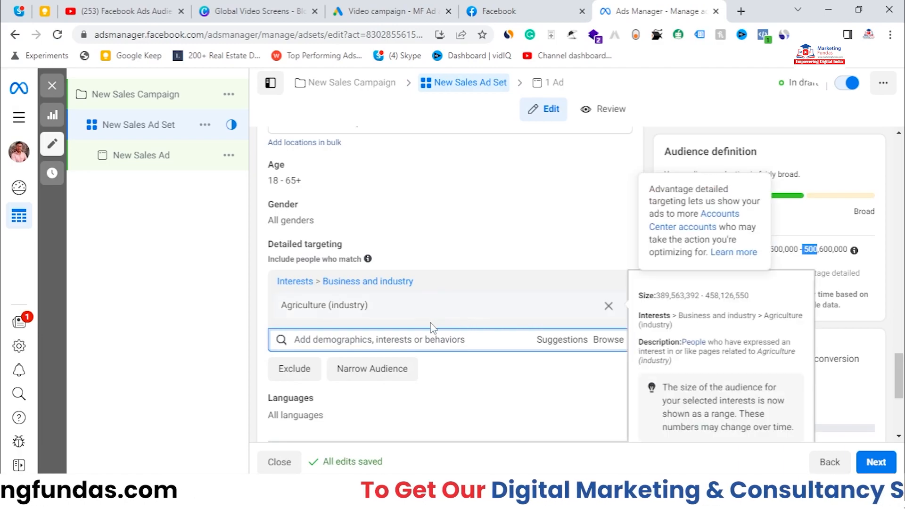
left_click(393, 307)
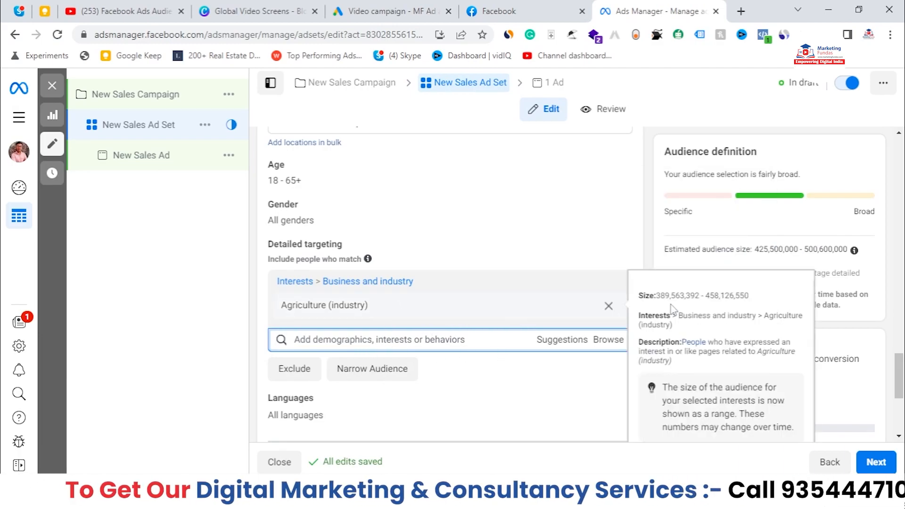
left_click(609, 309)
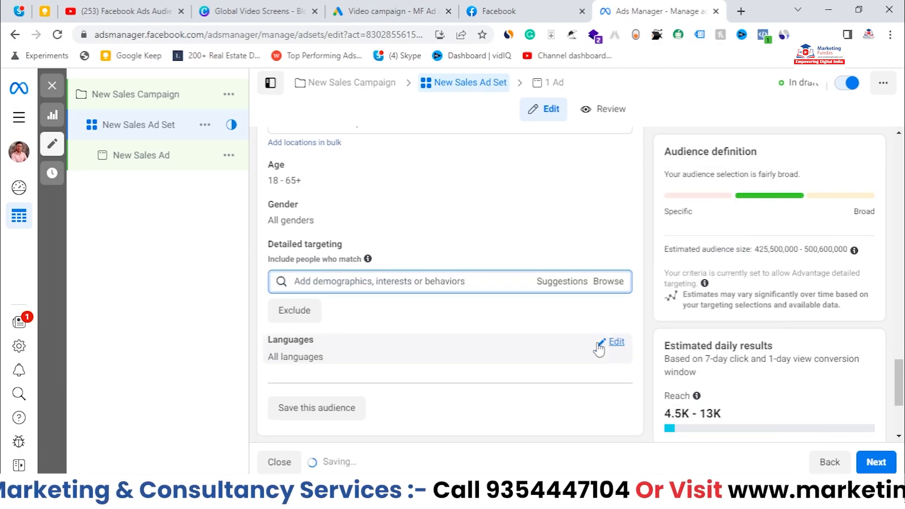
Step: Browse the detailed targeting again, review the Interests categories and collapse them
left_click(604, 283)
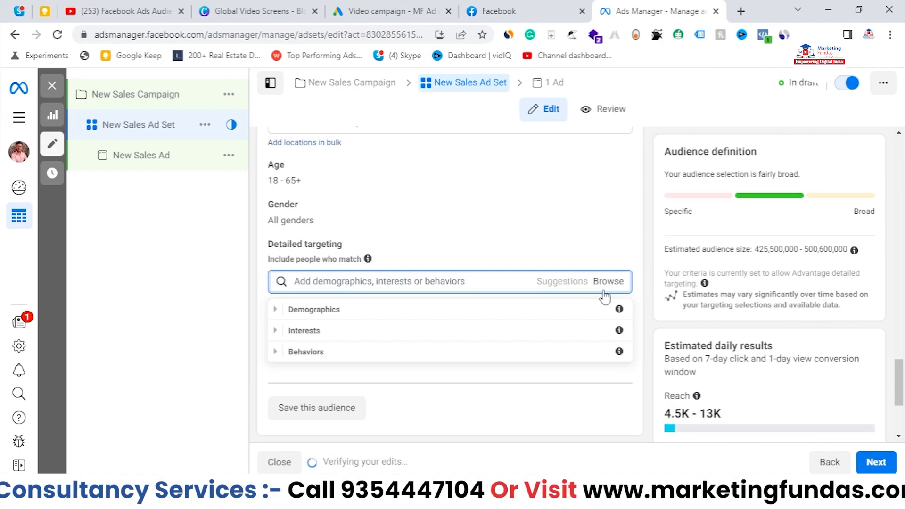
left_click(374, 331)
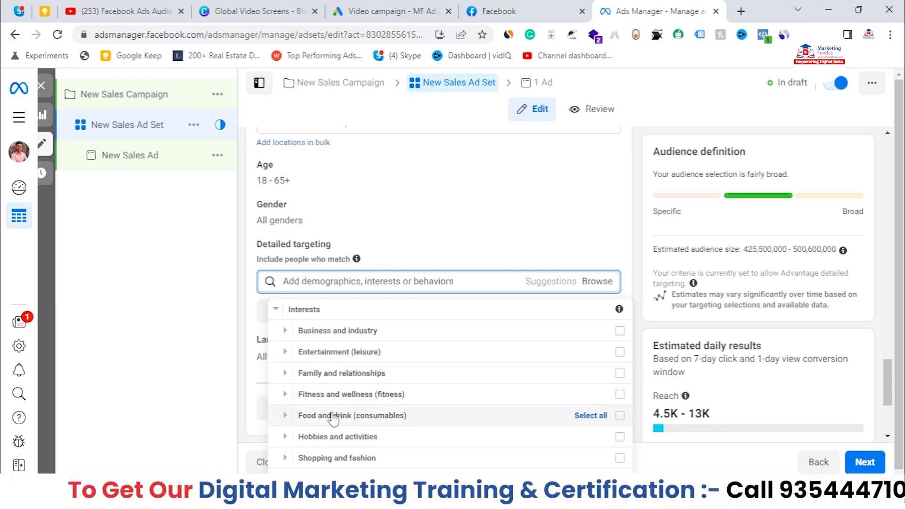
scroll(326, 422, "down", 1)
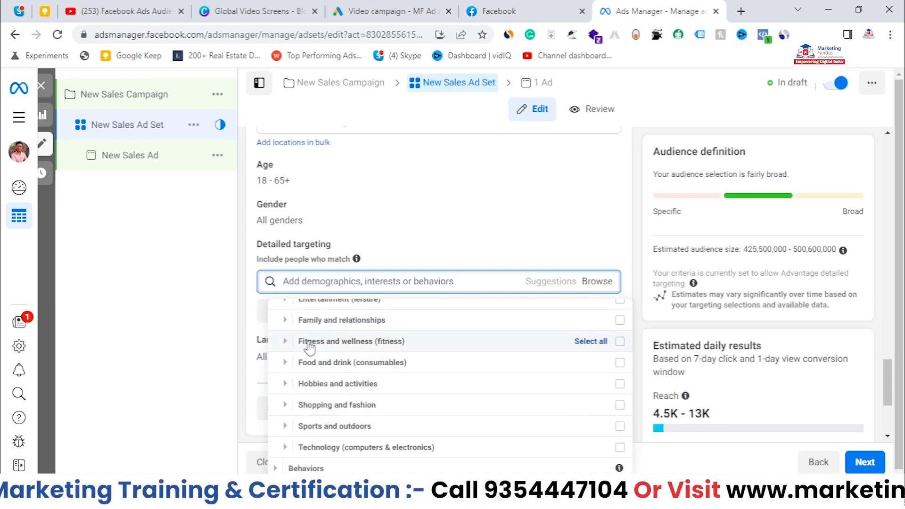
scroll(289, 328, "up", 2)
left_click(281, 331)
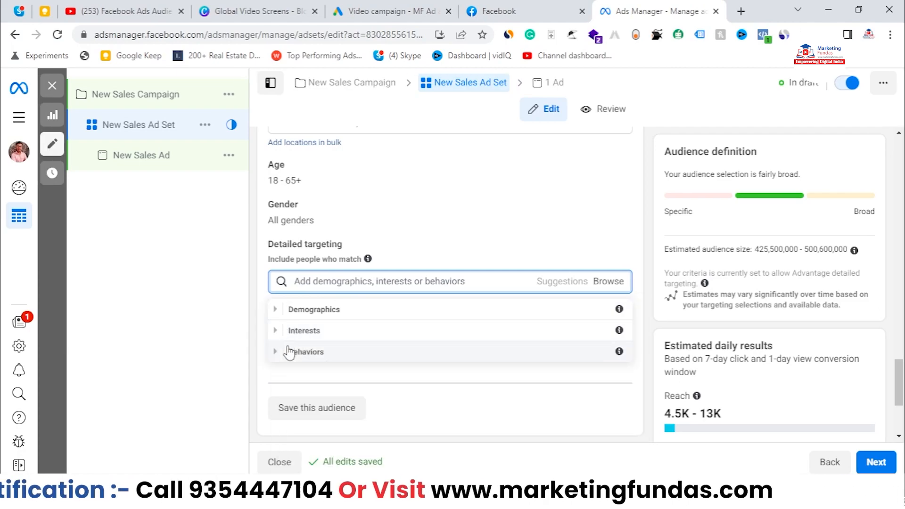
Step: Add Anniversary (within 61-90 days) from the Behaviors targeting and collapse the Anniversary group
left_click(282, 354)
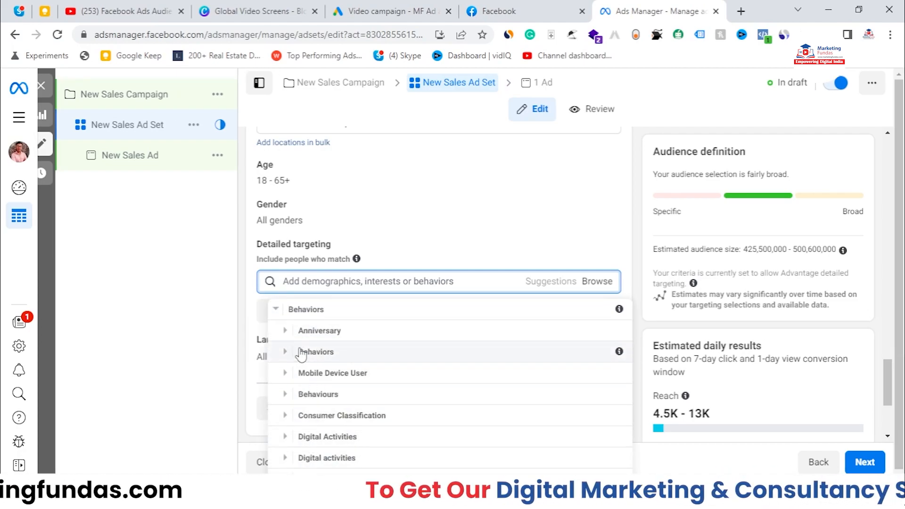
left_click(289, 332)
scroll(287, 340, "down", 1)
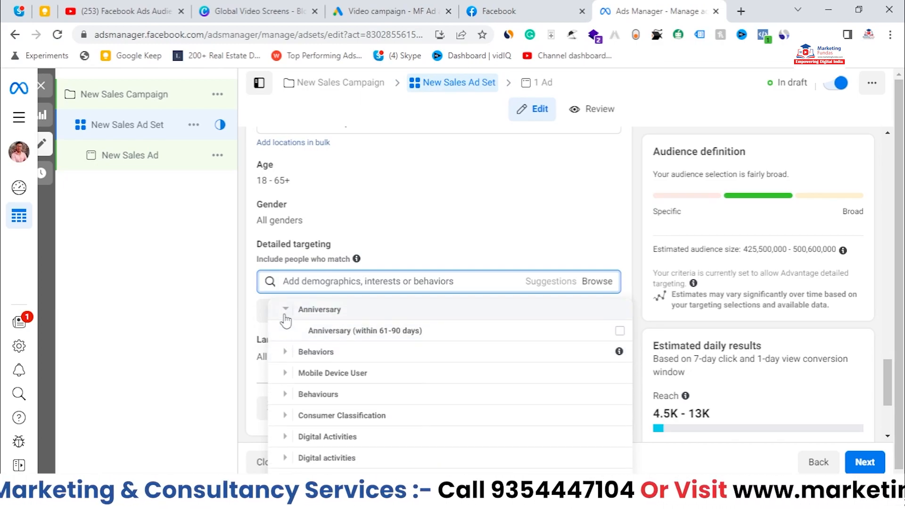
scroll(286, 320, "up", 2)
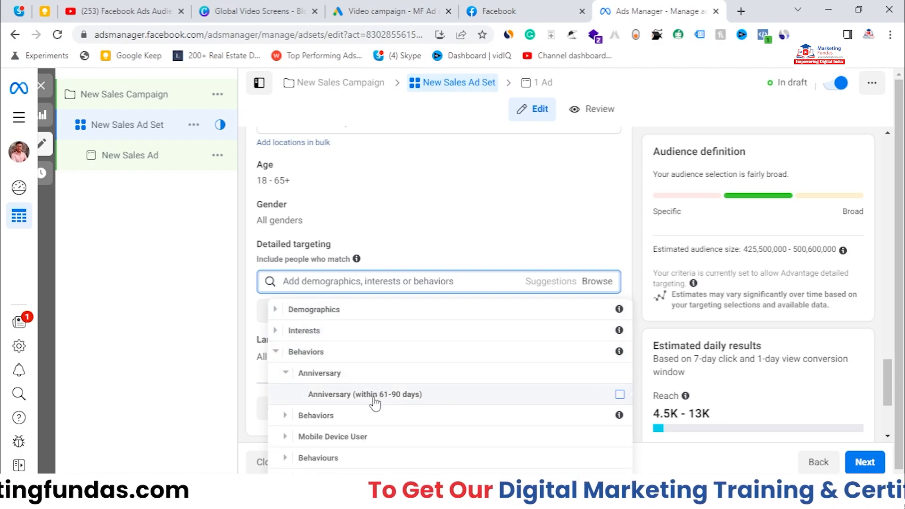
left_click_drag(379, 395, 400, 397)
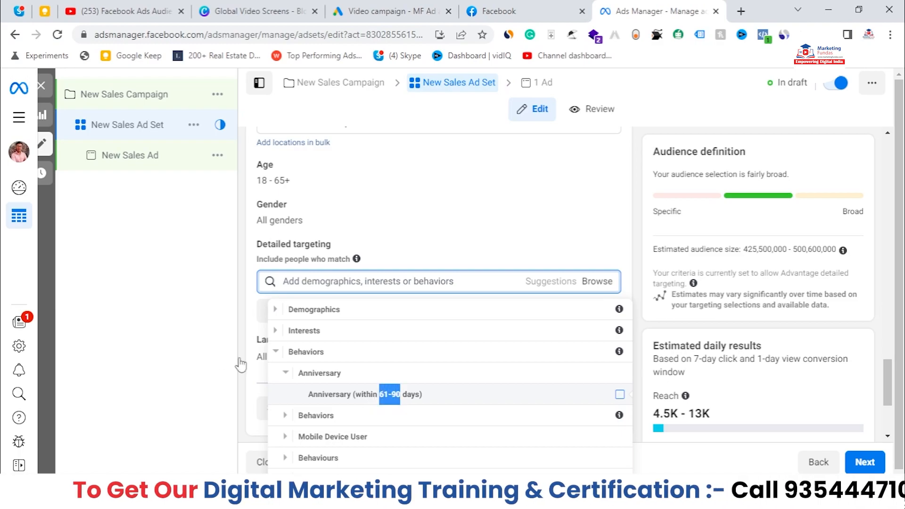
left_click(285, 373)
Step: Browse the Behaviors targeting, including Mobile Device User, Behaviours, Digital Activities and Canvas Gaming, and collapse the Behaviors category
scroll(293, 396, "down", 1)
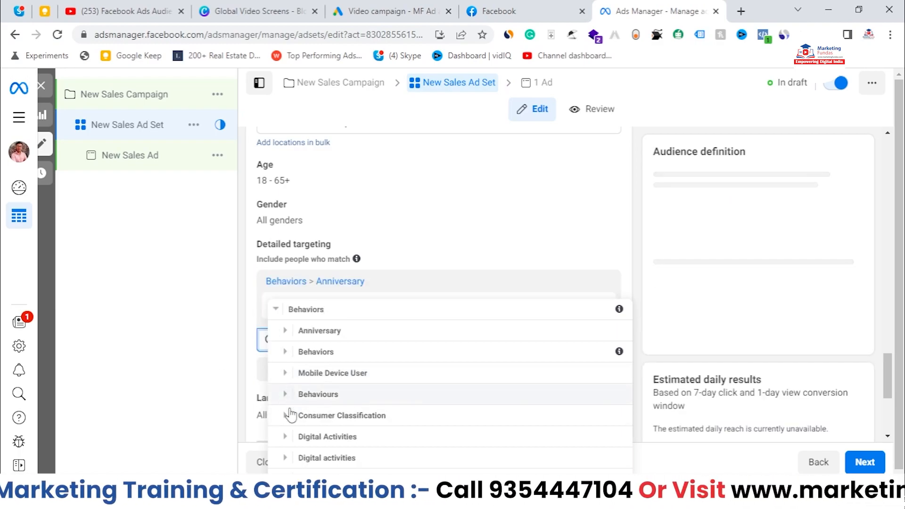
scroll(293, 405, "down", 2)
scroll(294, 431, "up", 3)
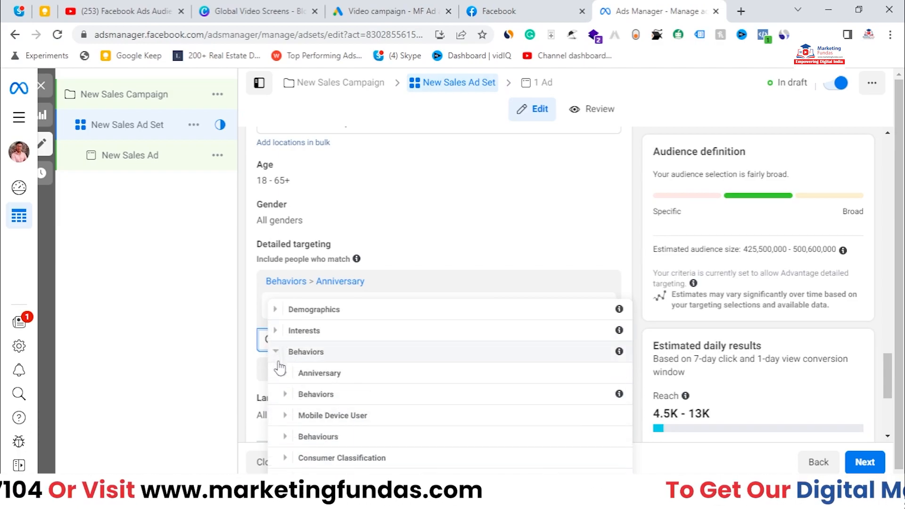
scroll(285, 394, "down", 2)
scroll(286, 389, "up", 2)
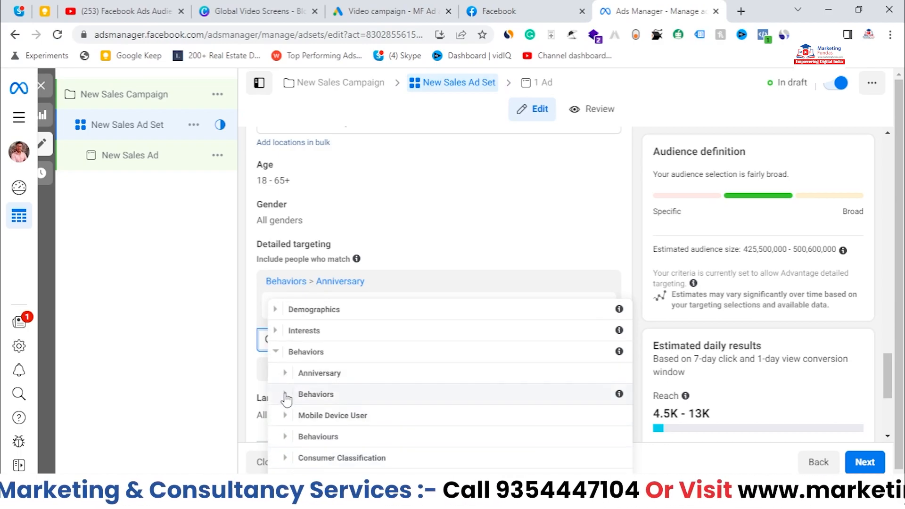
left_click(290, 415)
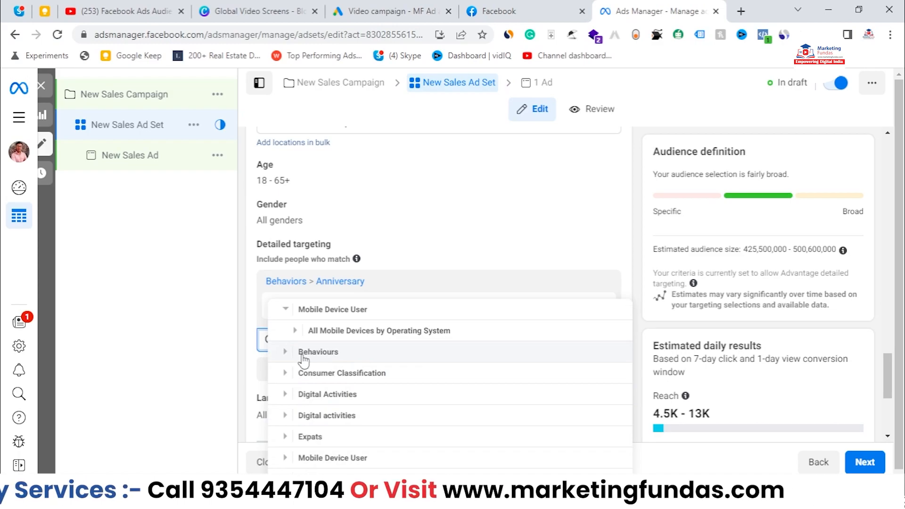
scroll(301, 358, "up", 1)
left_click(285, 417)
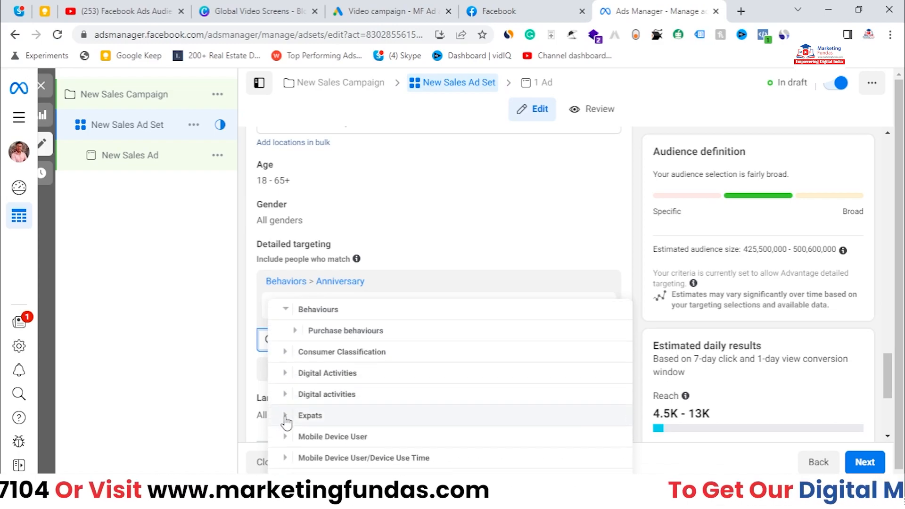
left_click(285, 373)
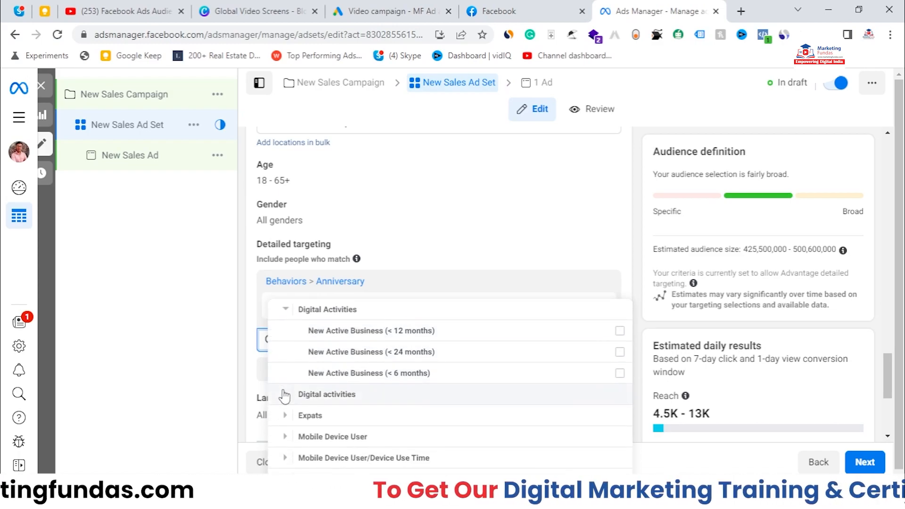
left_click(285, 395)
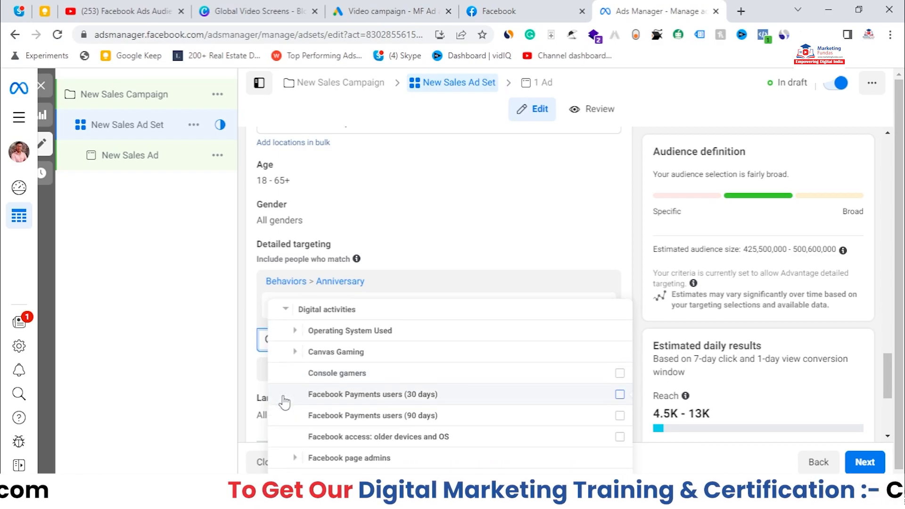
left_click(293, 359)
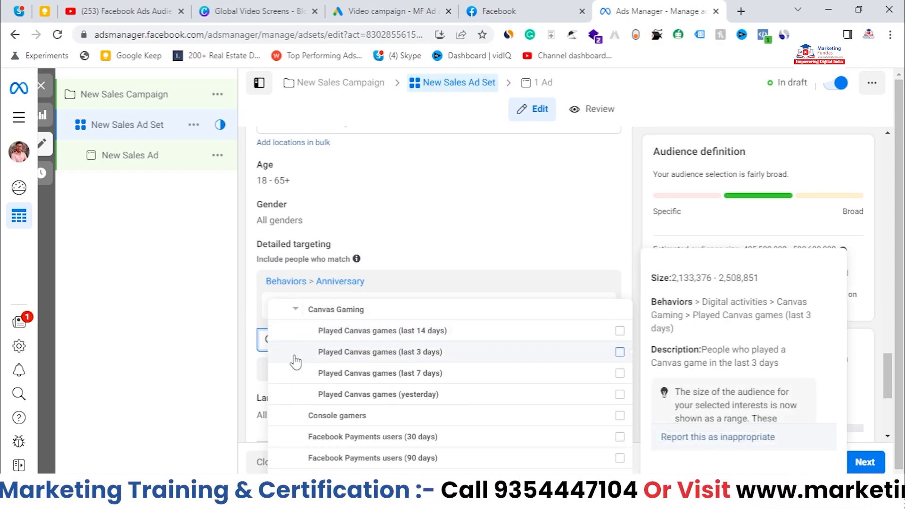
scroll(297, 362, "down", 3)
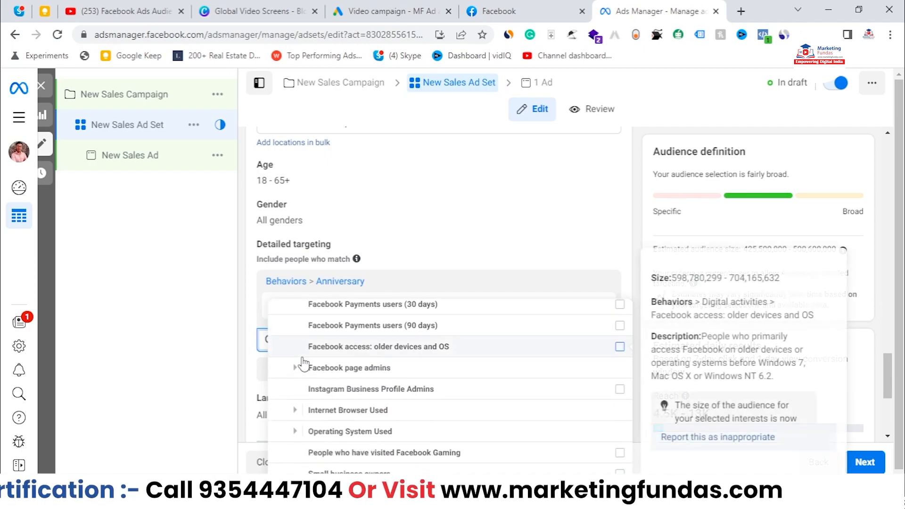
scroll(303, 364, "down", 3)
scroll(303, 364, "up", 10)
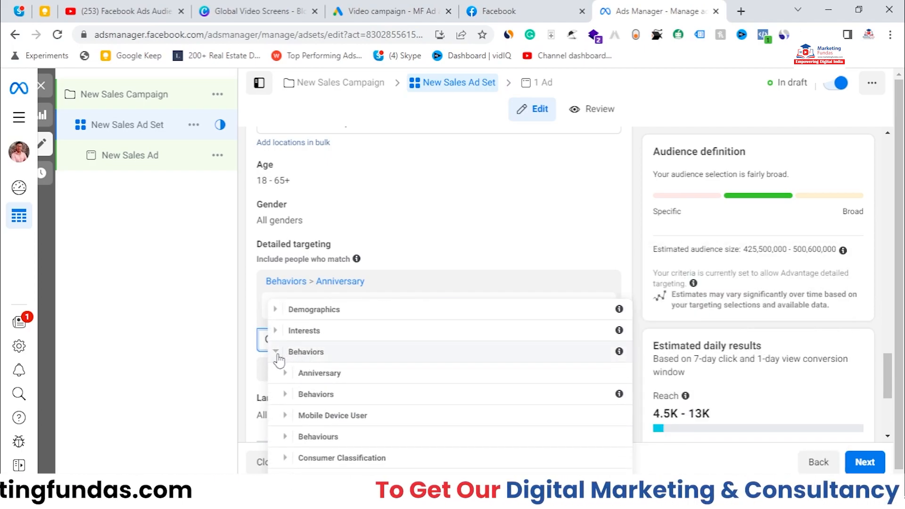
left_click(277, 353)
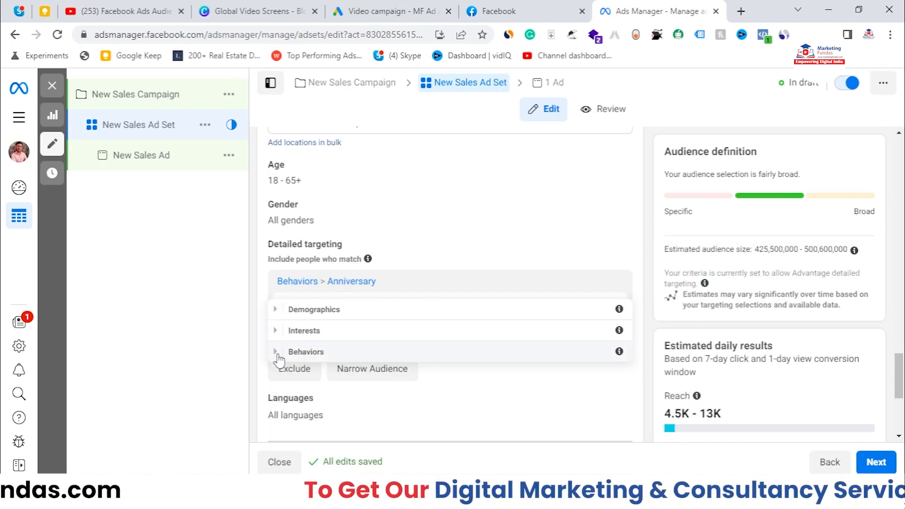
Step: Remove Anniversary (within 61-90 days) from the detailed targeting and open the option for excluding matching people
left_click(609, 264)
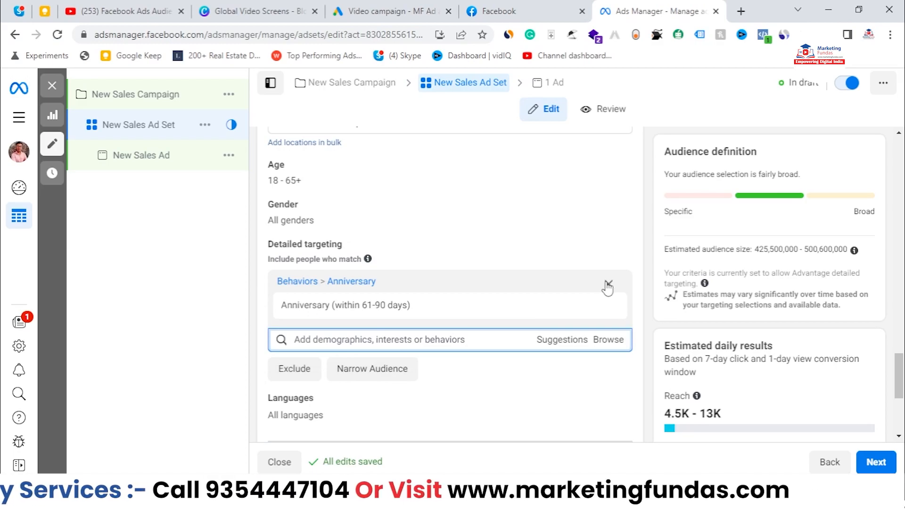
left_click(606, 307)
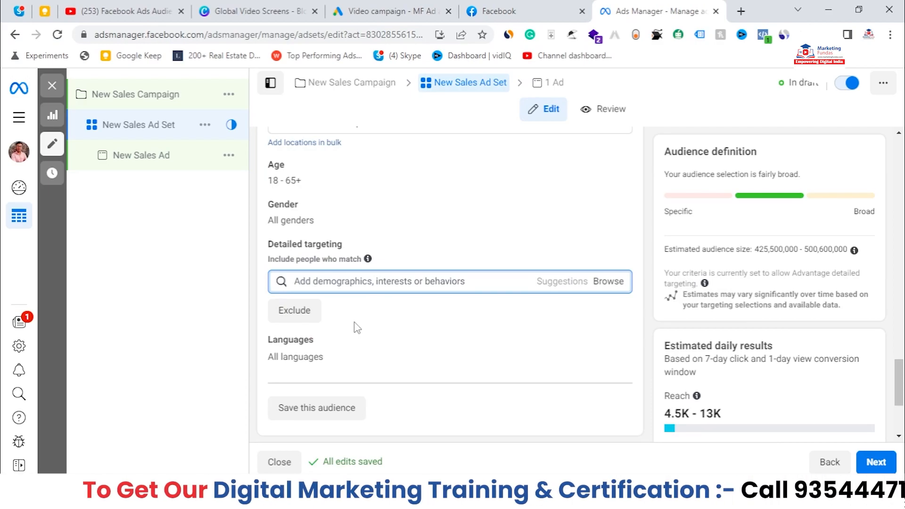
left_click(304, 316)
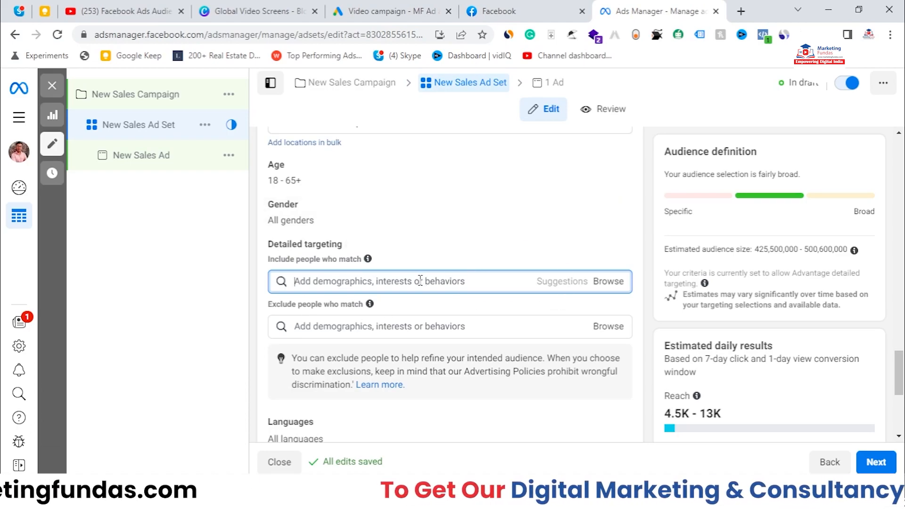
left_click(607, 281)
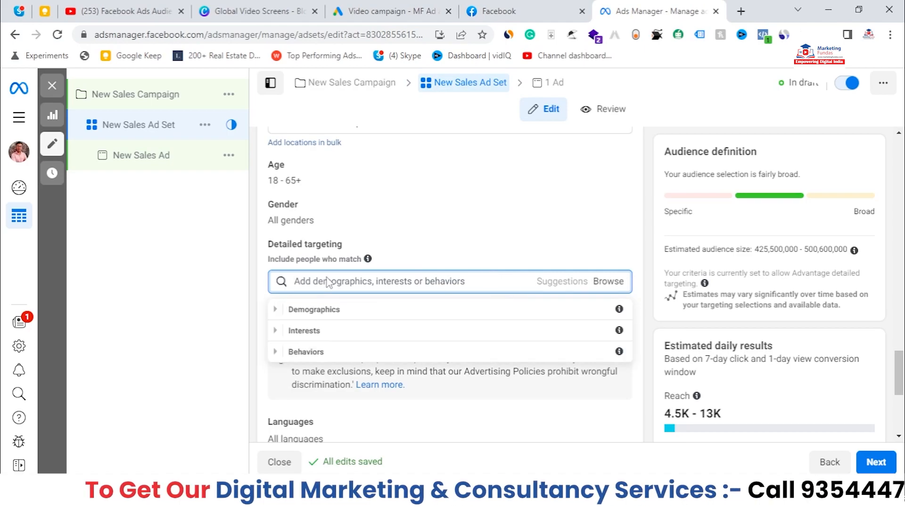
type("degital")
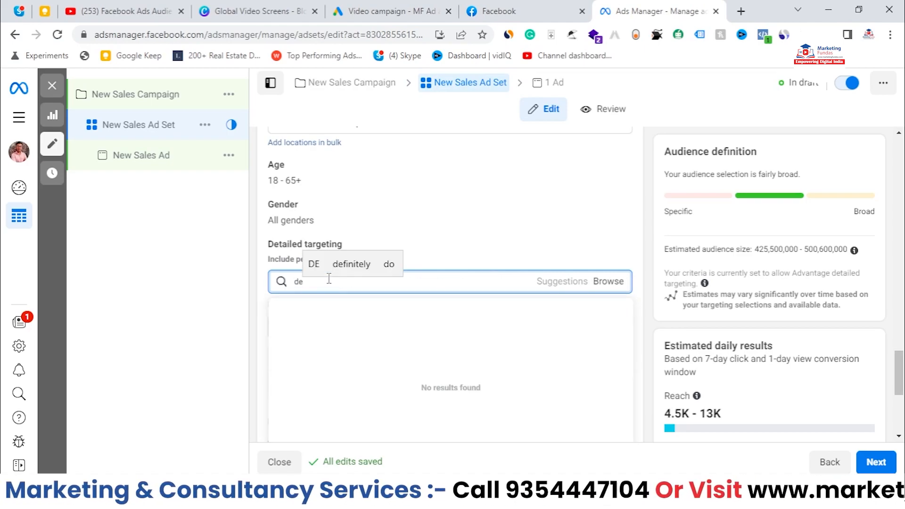
key("ctrl+BackSpace")
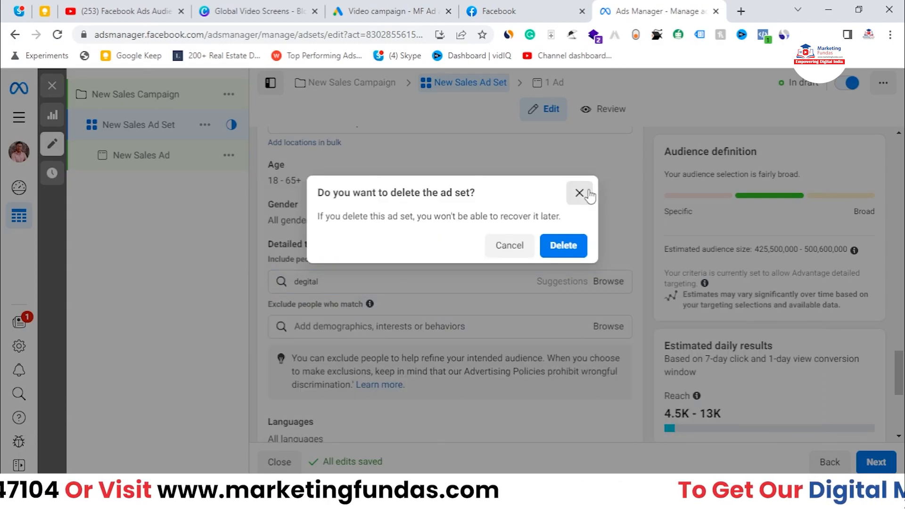
left_click(587, 193)
Step: Search for "digital marketing", add the Digital marketing (marketing) interest to the included detailed targeting, and check the estimated audience size
type("digital ")
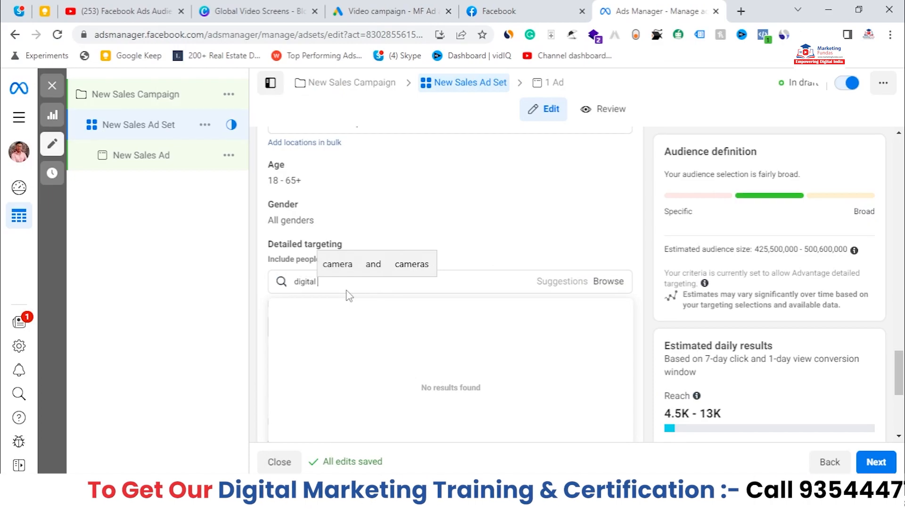
type("marketing")
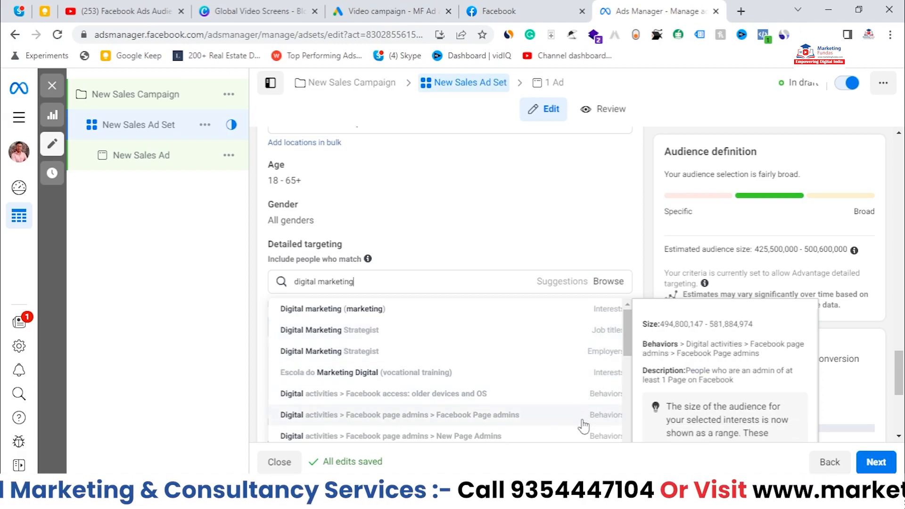
left_click(371, 322)
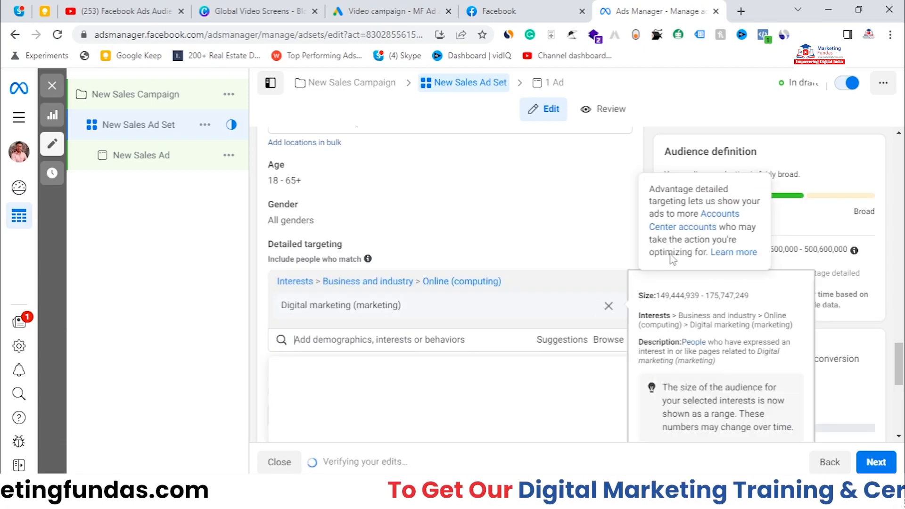
left_click_drag(755, 250, 844, 250)
scroll(567, 271, "down", 1)
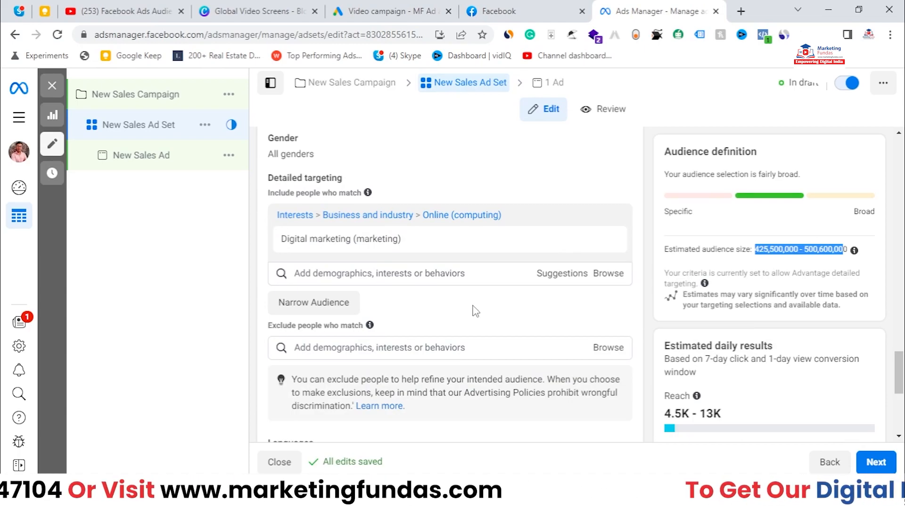
scroll(476, 314, "up", 1)
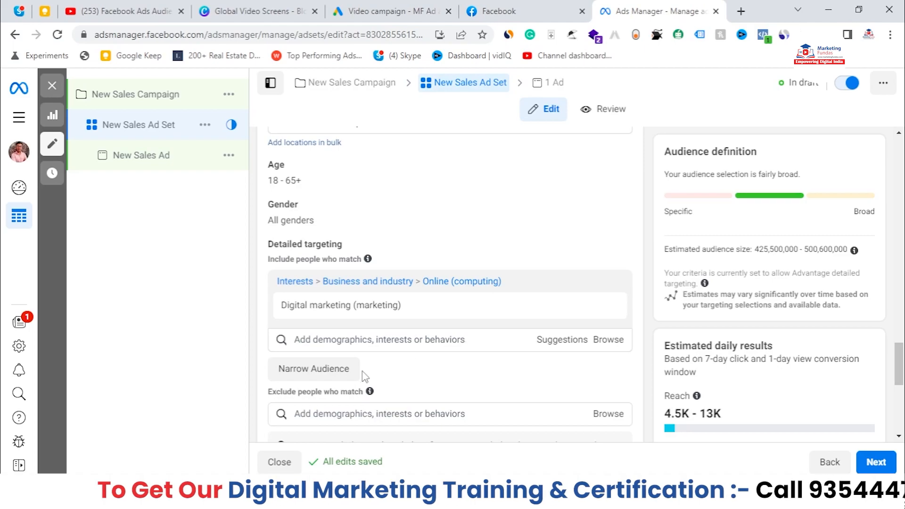
mouse_move(290, 317)
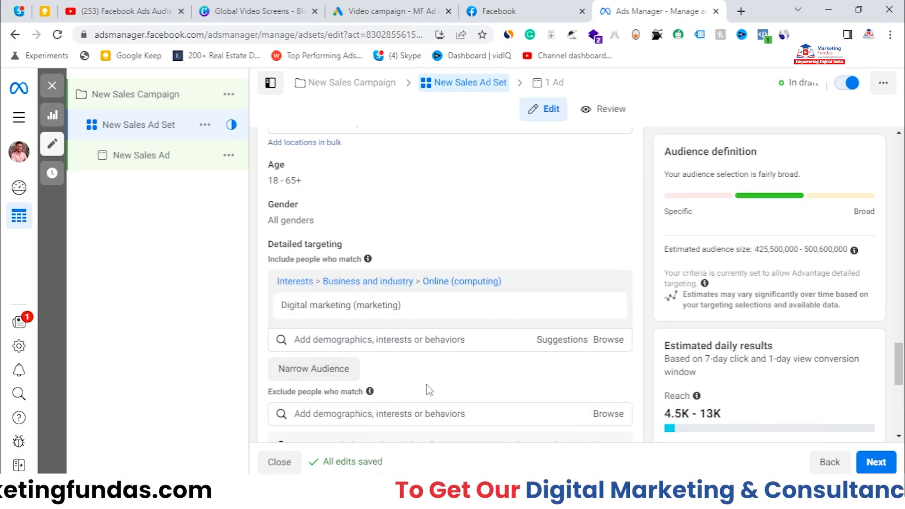
Step: Search for "seo" in the exclusions and exclude people with the job title Search Engine Optimizer (SEO)
scroll(452, 380, "down", 3)
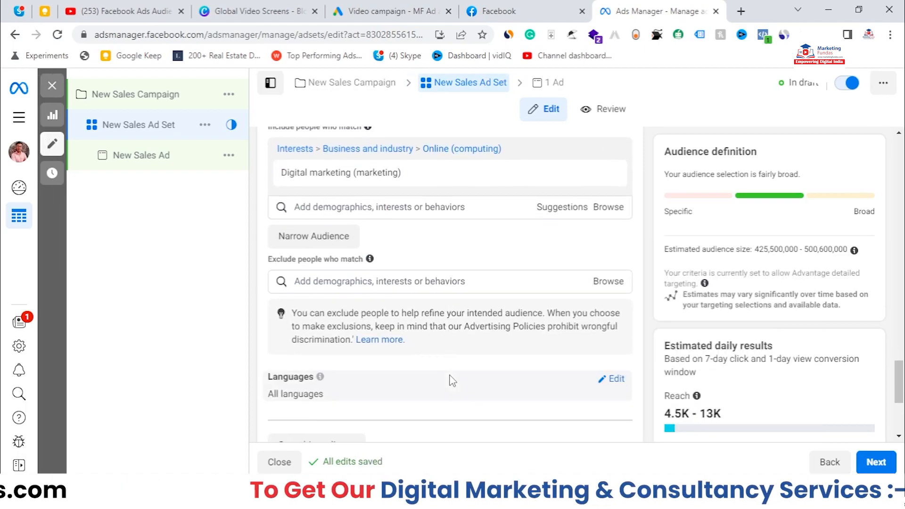
left_click(386, 281)
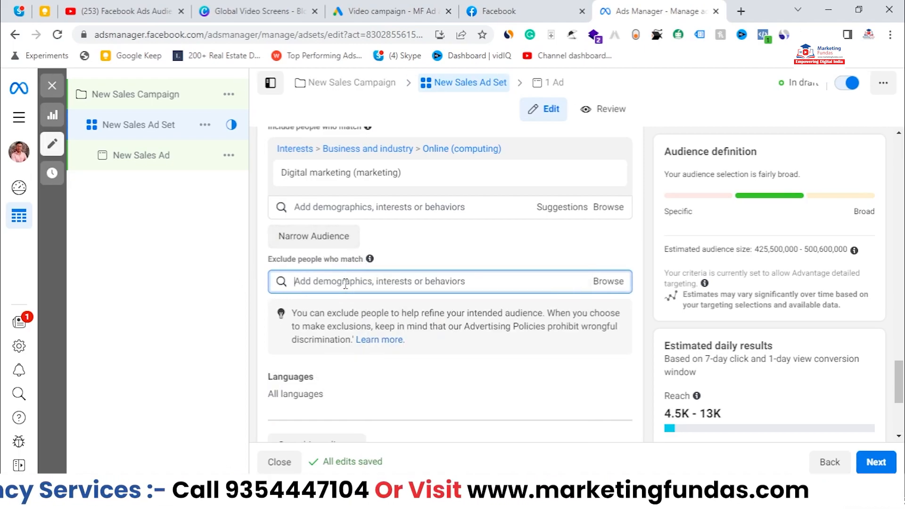
type("SE")
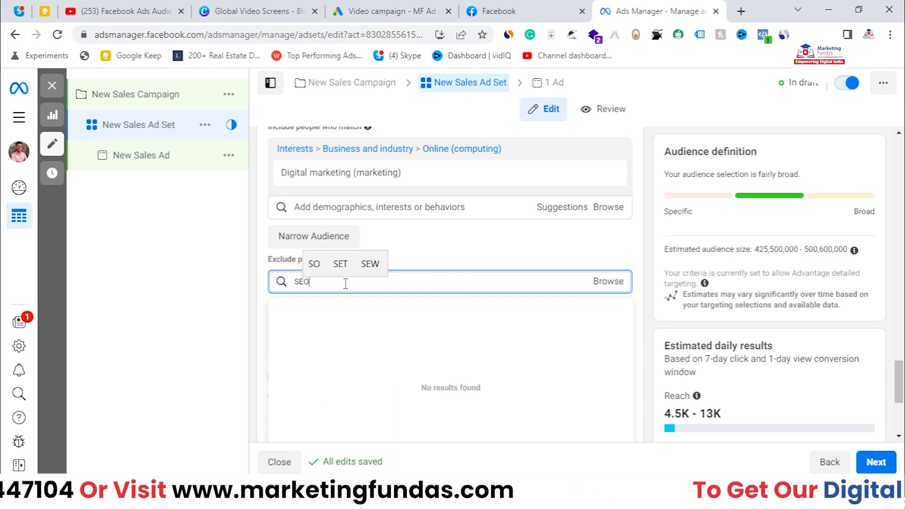
type("O")
key("BackSpace")
key("BackSpace")
key("BackSpace")
type("seo")
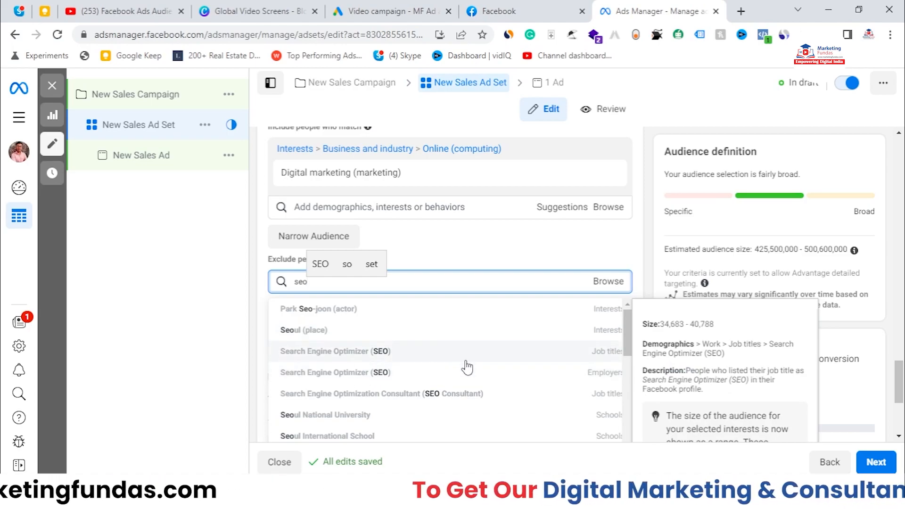
left_click(341, 358)
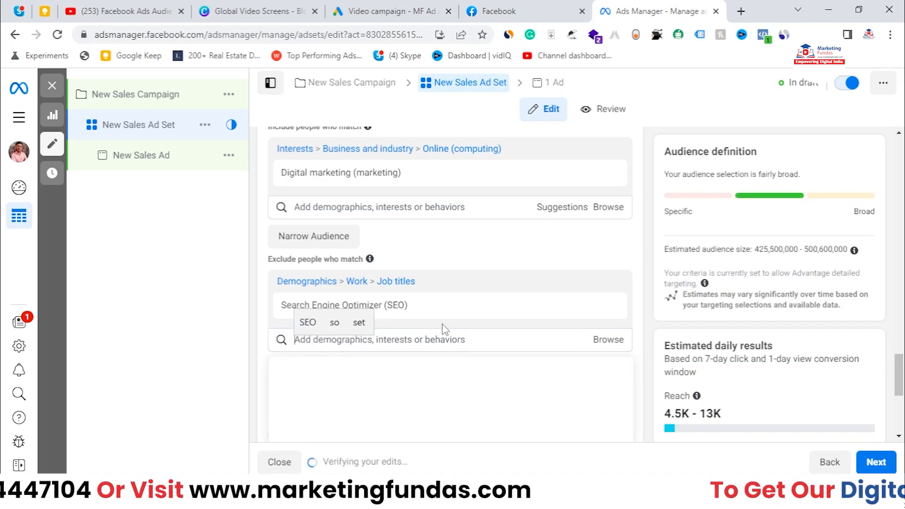
type("*")
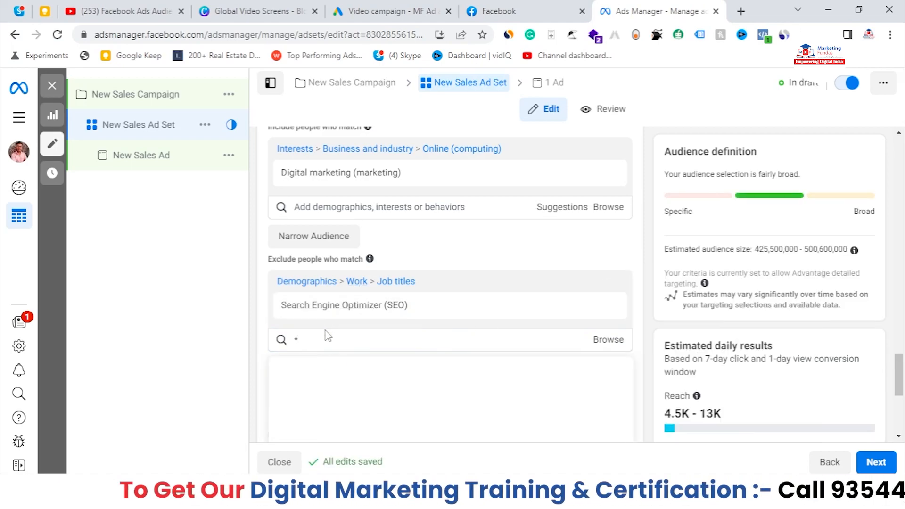
key("BackSpace")
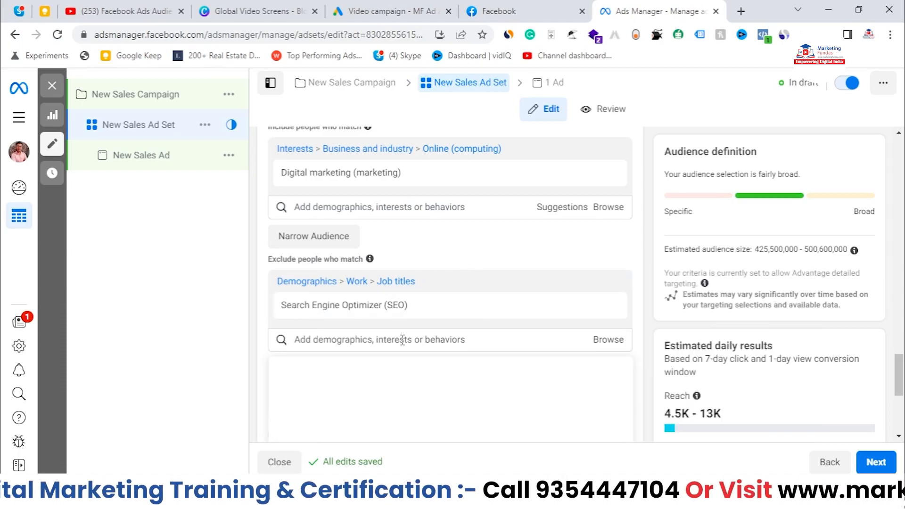
Step: Review the audience settings from custom audiences, locations, age and gender to the included and excluded detailed targeting
scroll(391, 330, "up", 3)
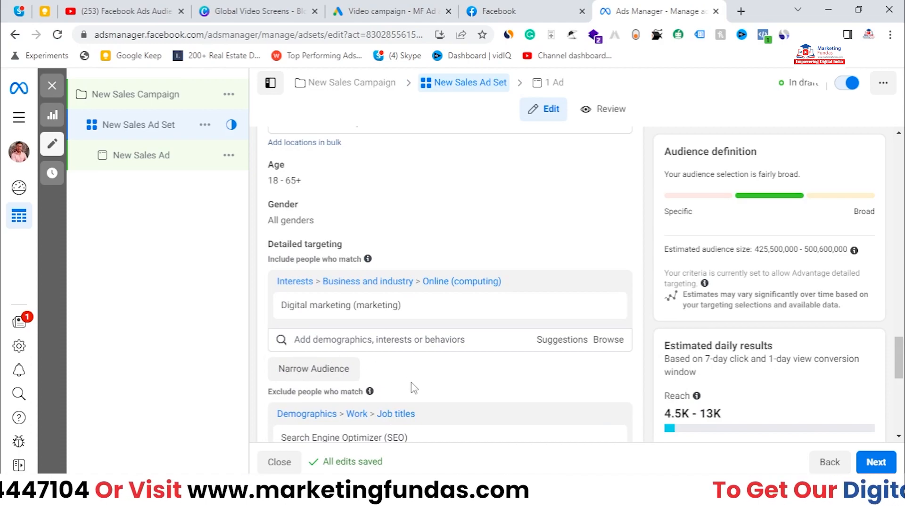
scroll(414, 387, "down", 2)
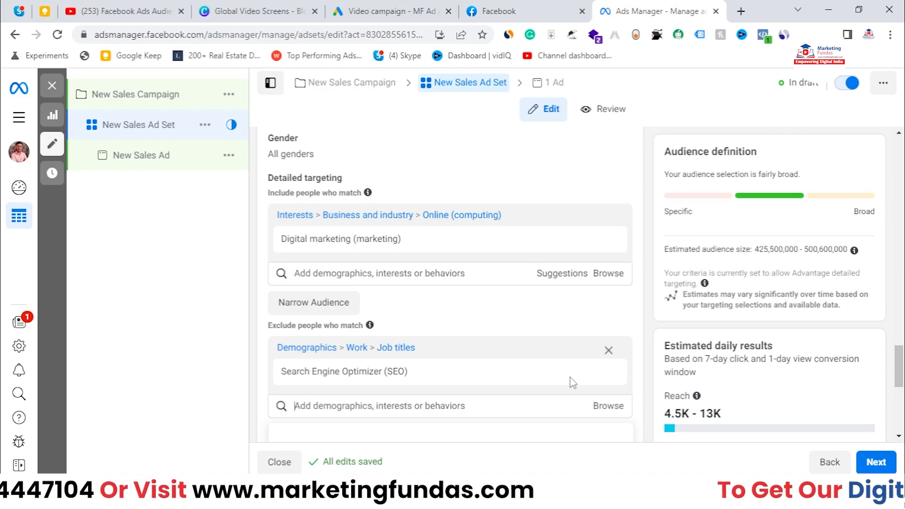
scroll(569, 382, "down", 1)
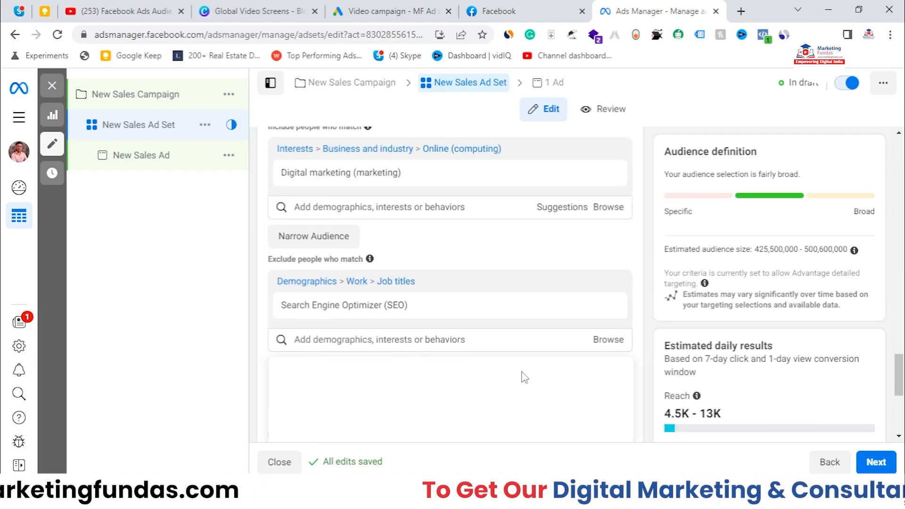
scroll(527, 377, "up", 2)
scroll(523, 377, "up", 1)
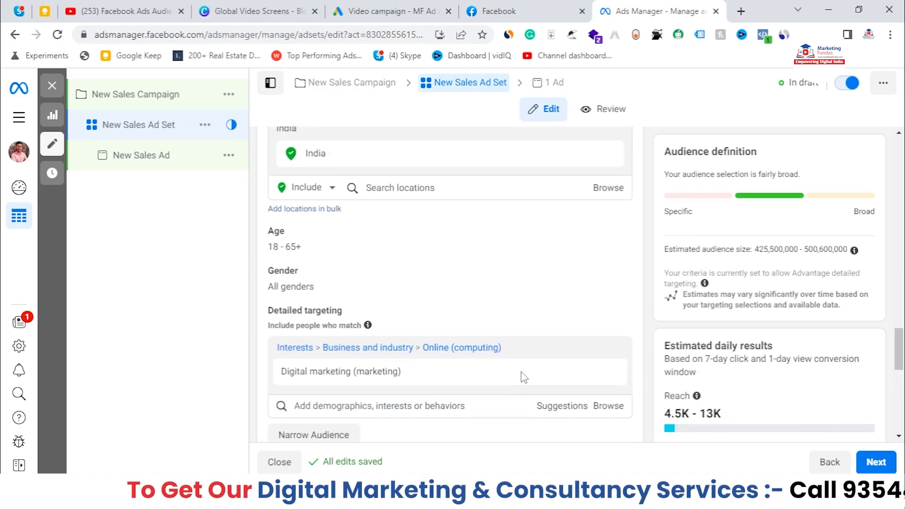
scroll(442, 244, "up", 2)
scroll(444, 246, "up", 3)
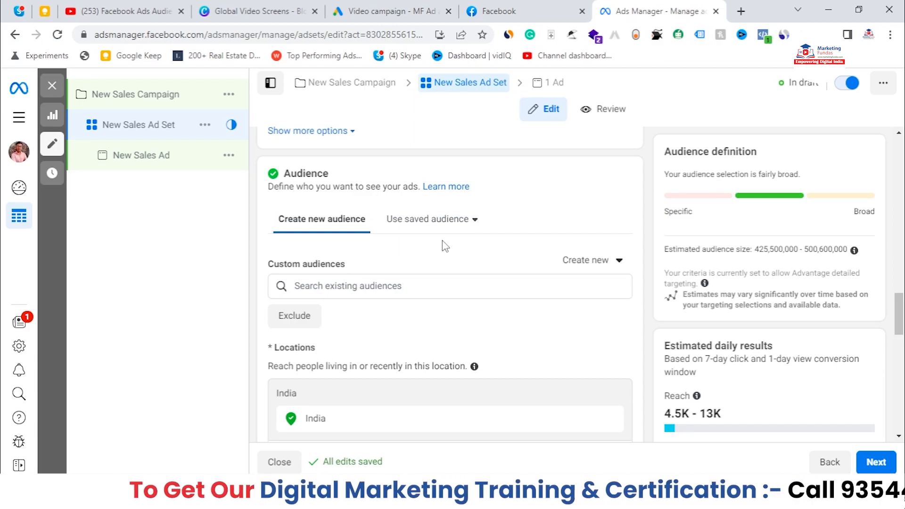
scroll(405, 264, "down", 4)
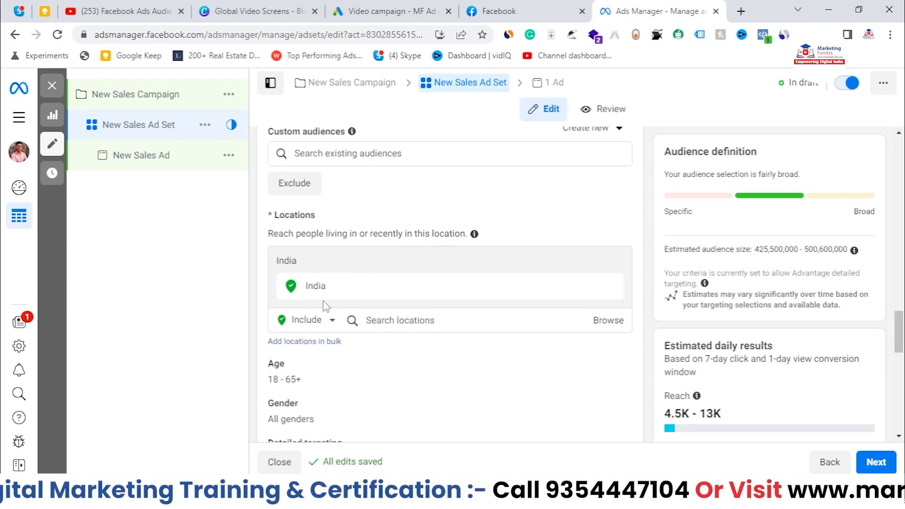
scroll(279, 328, "down", 4)
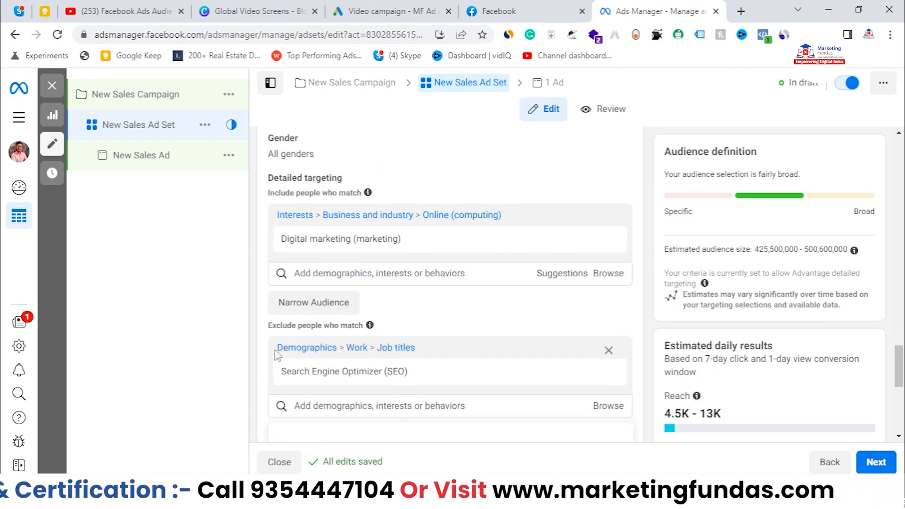